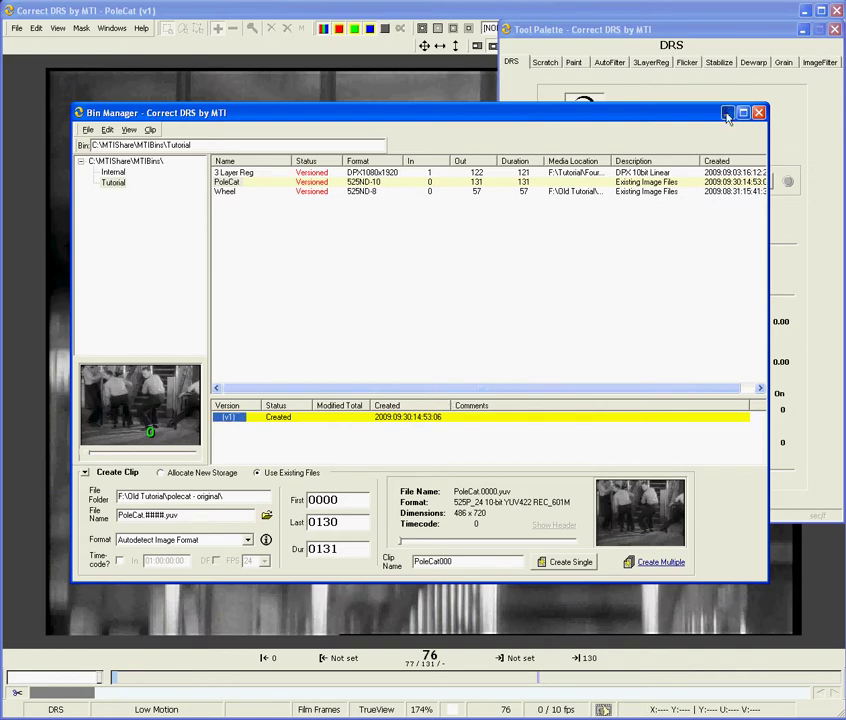
- Close the Bin Manager and step through frames 76 to 80 of the PoleCat clip to examine the frames around 78
left_click(758, 112)
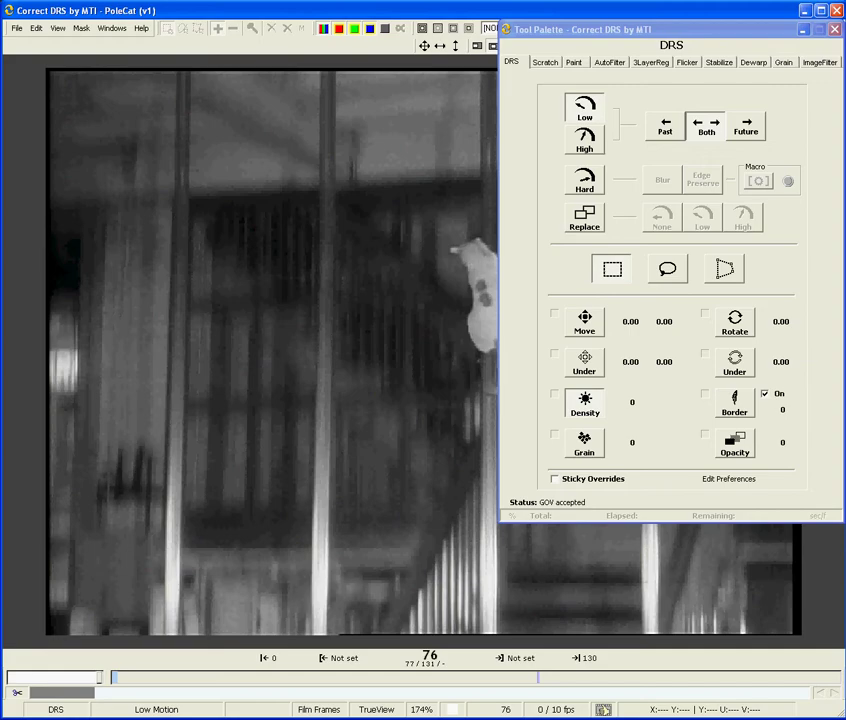
key("Right")
key("Right")
key("Right")
key("Right")
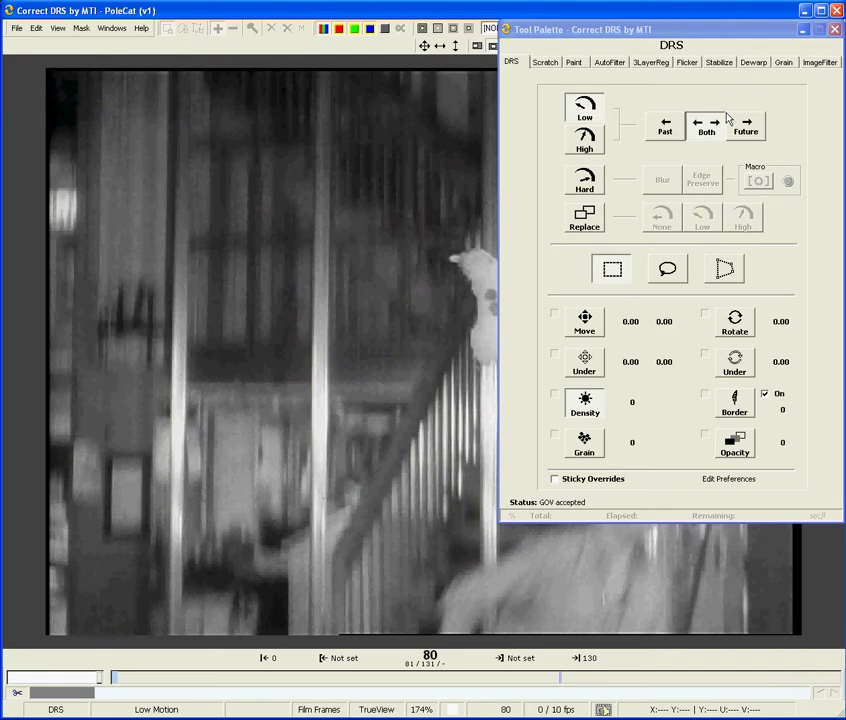
type("78")
key("Return")
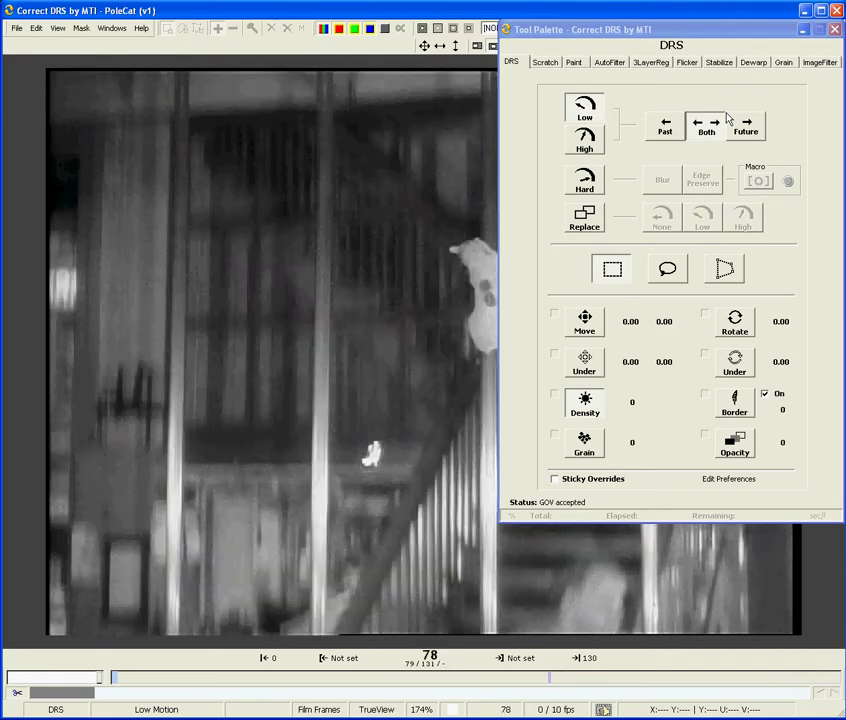
key("Left")
key("Left")
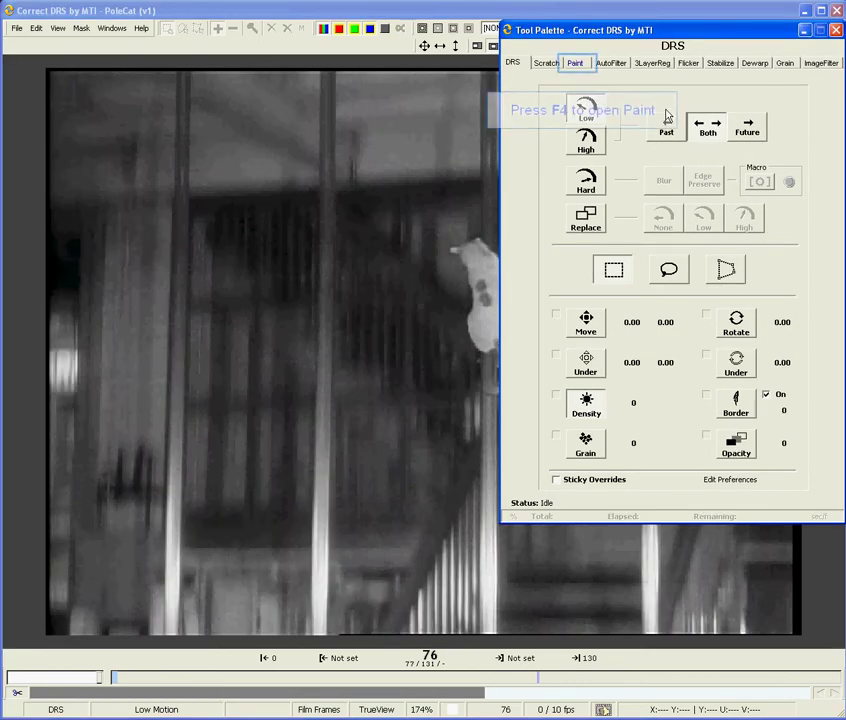
- Open the Paint tool in Reveal mode on frame 78, with frame 76 as reference at an offset of -2
left_click(577, 64)
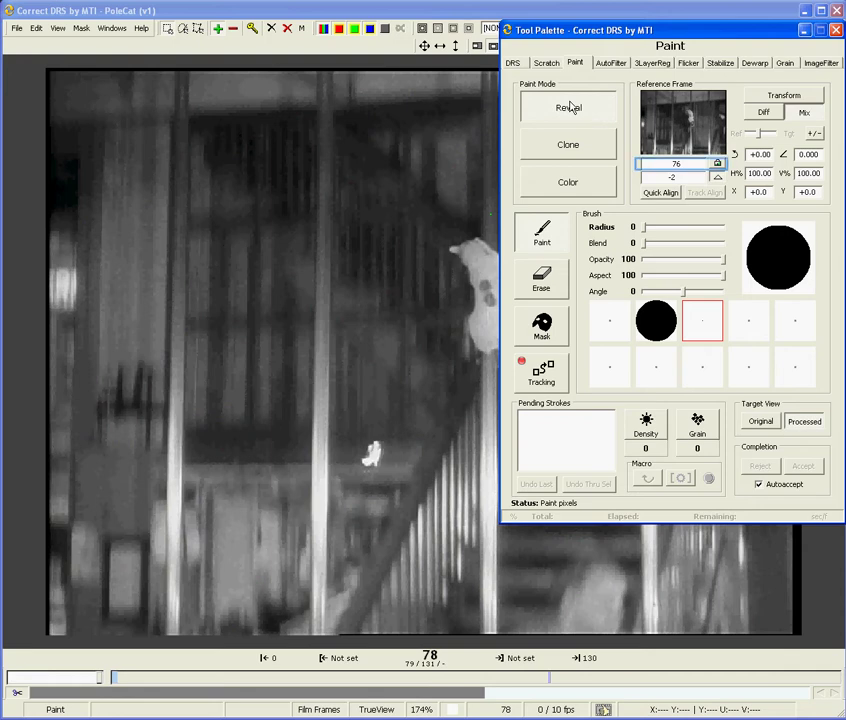
left_click(568, 108)
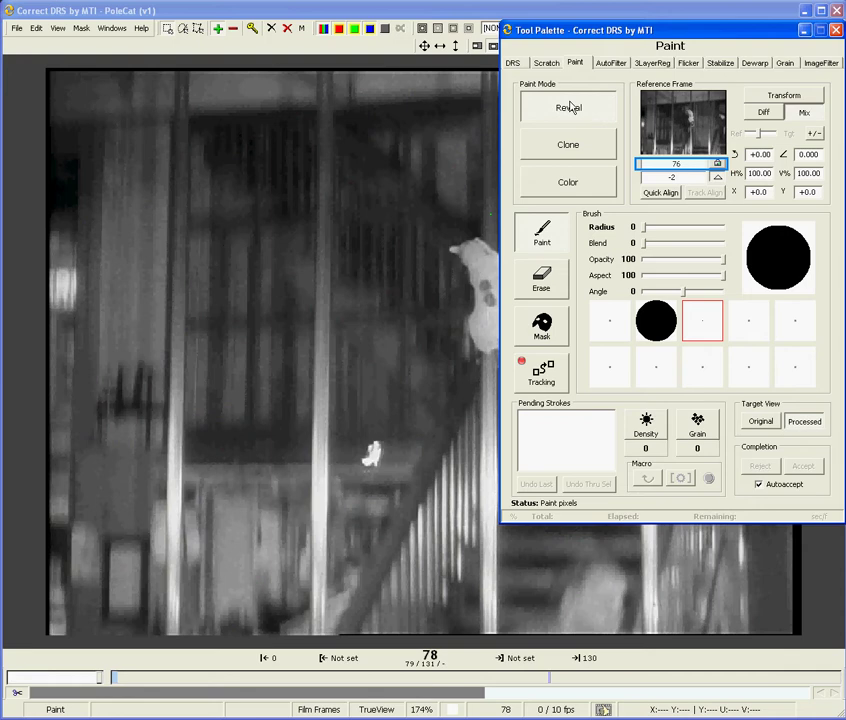
left_click(717, 163)
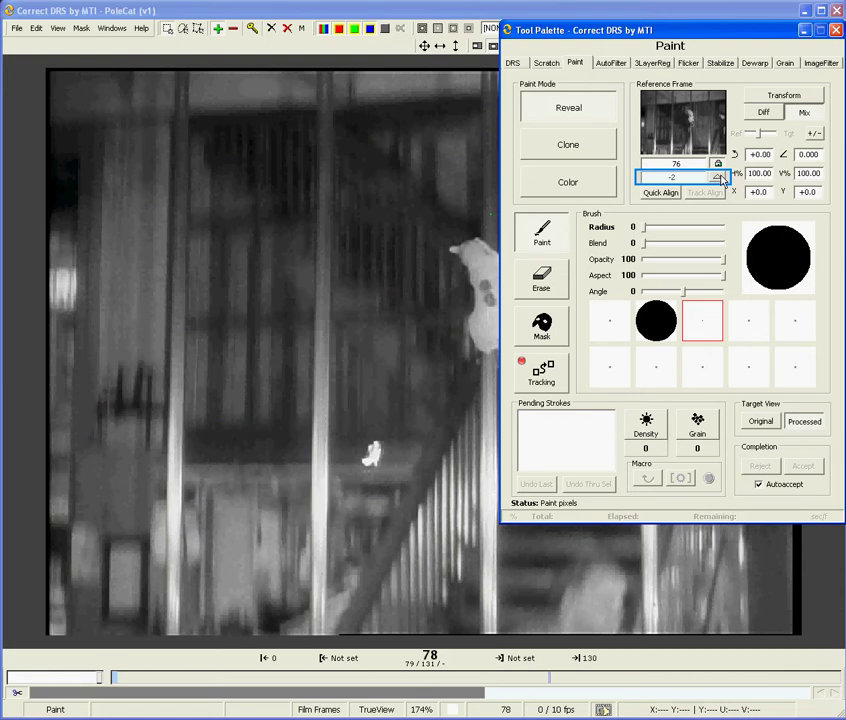
left_click(720, 177)
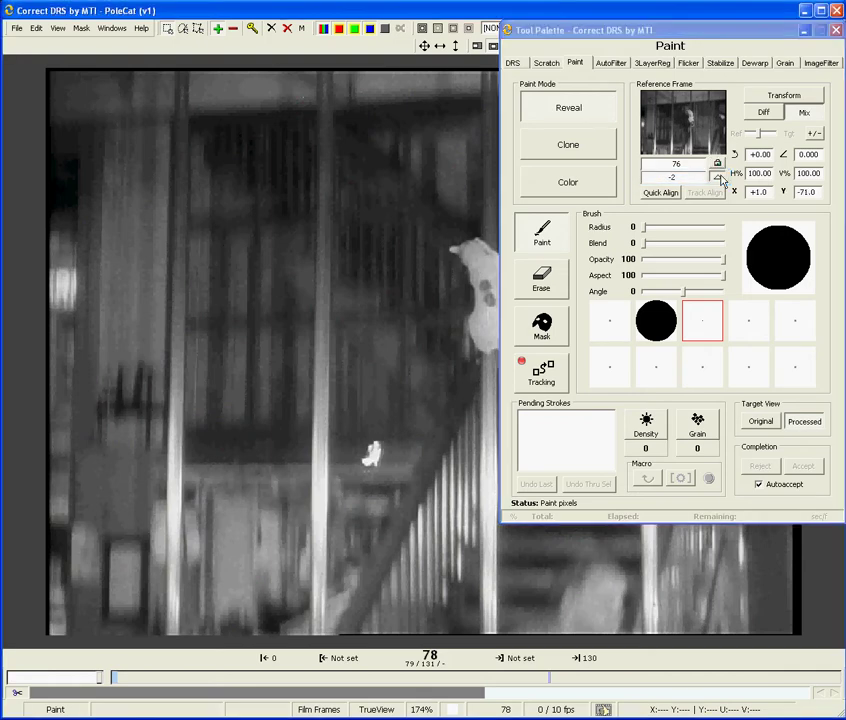
key("Tab")
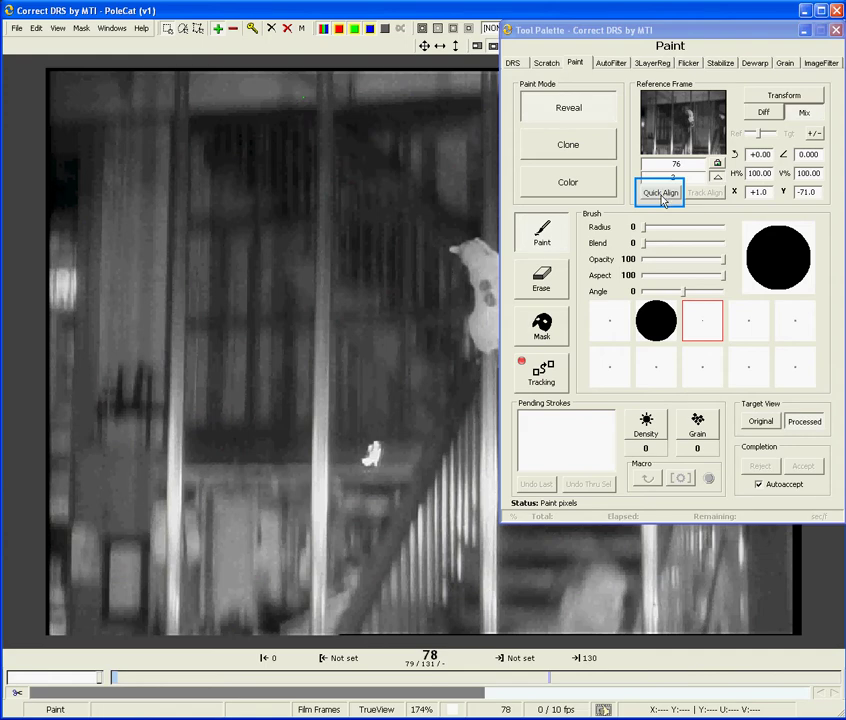
- Quick-align the reference frame at the stair railing near the white spot, refining its offset in Diff view to X 0, Y -72
left_click(661, 193)
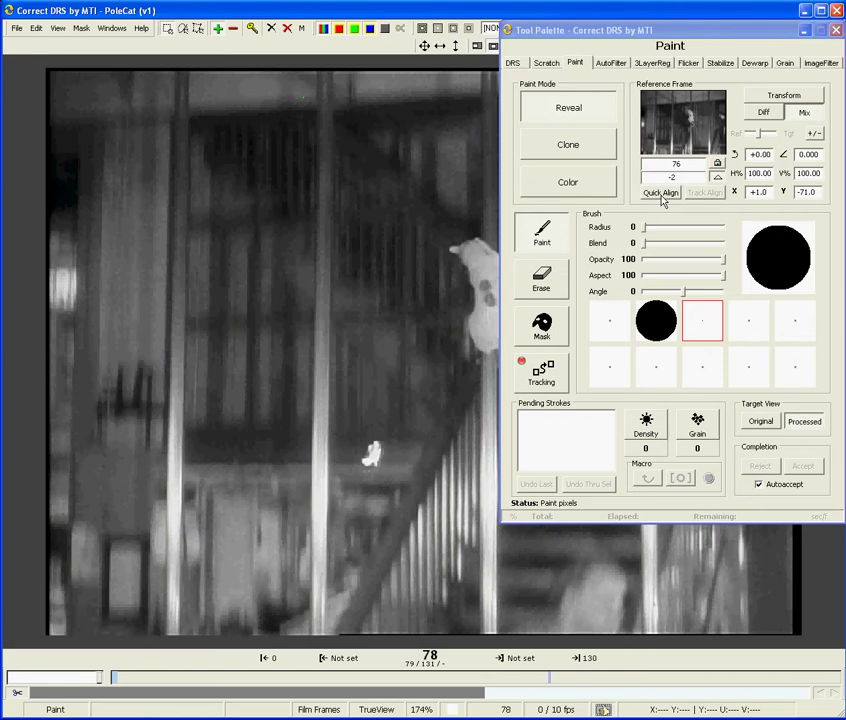
left_click(661, 195)
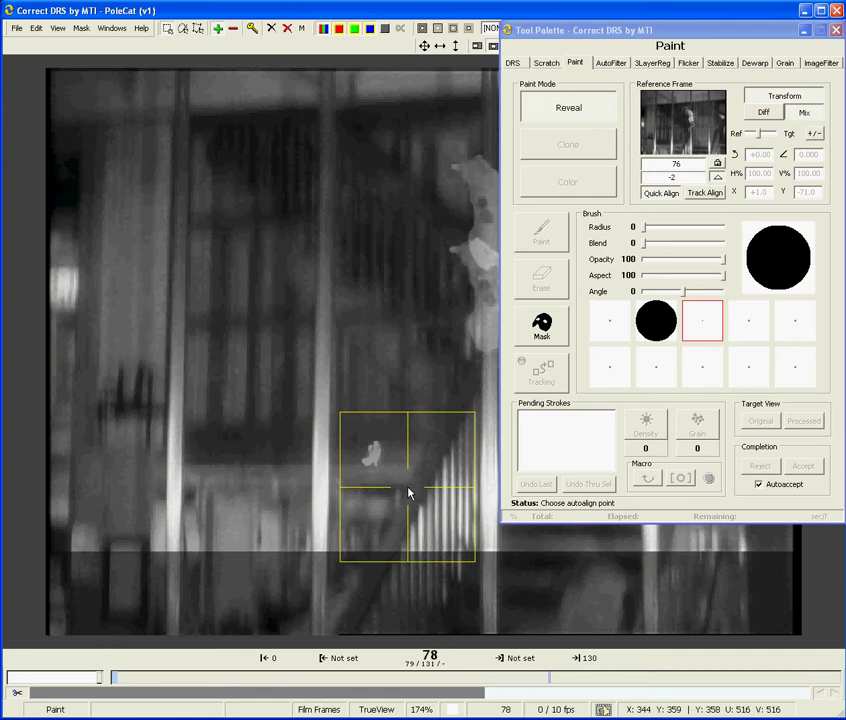
left_click(408, 492)
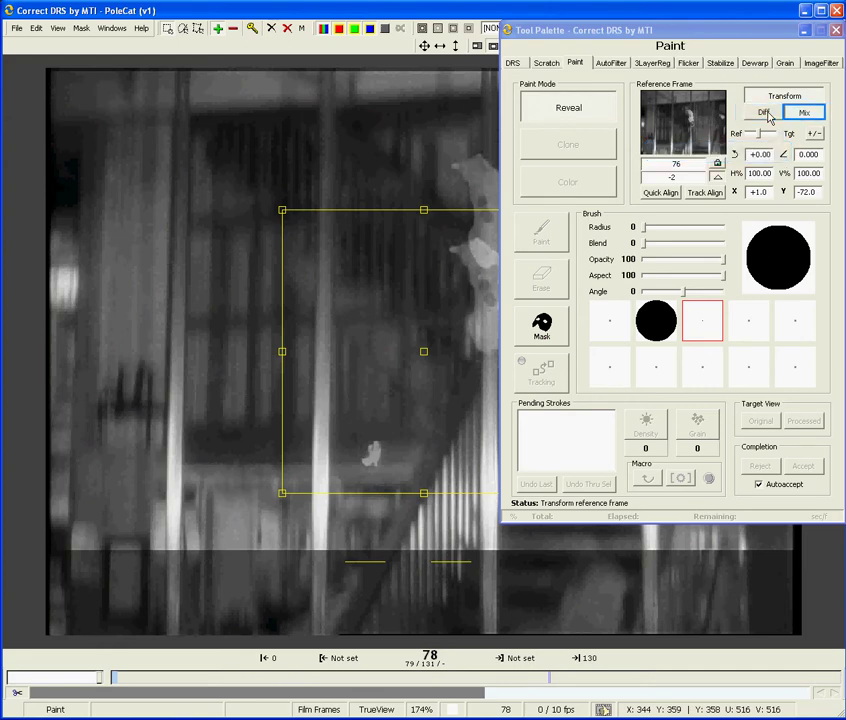
left_click(766, 113)
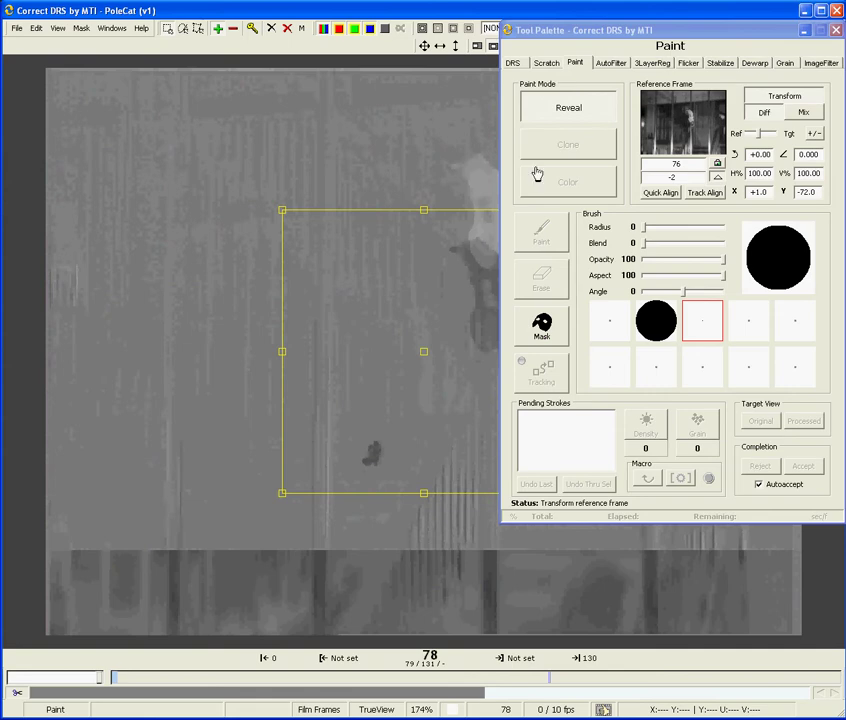
key("Left")
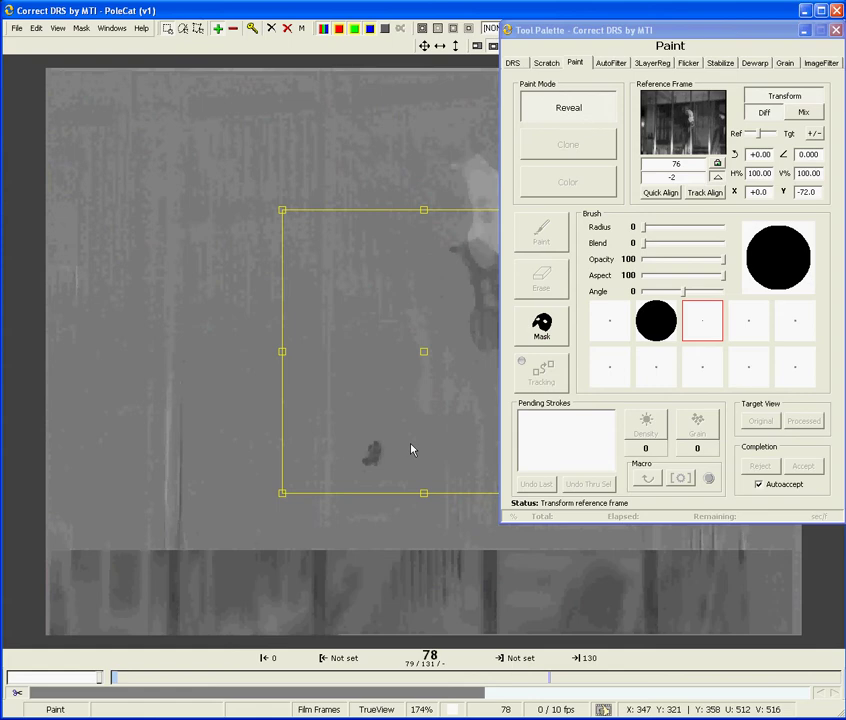
key("t")
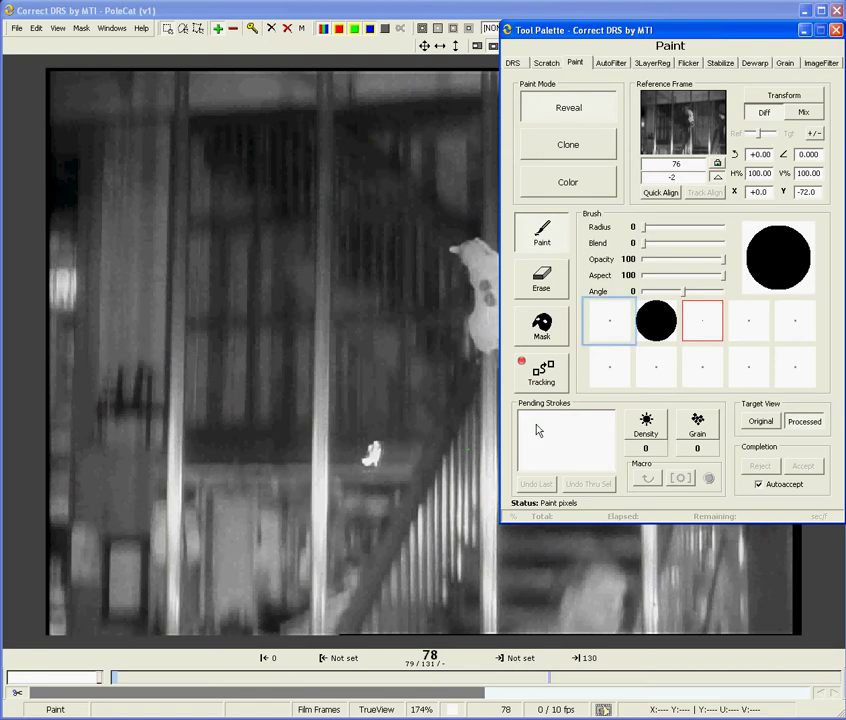
- Paint out the white spot on frame 78 with the first brush preset at radius 16, blend 50 and opacity 100
left_click(615, 328)
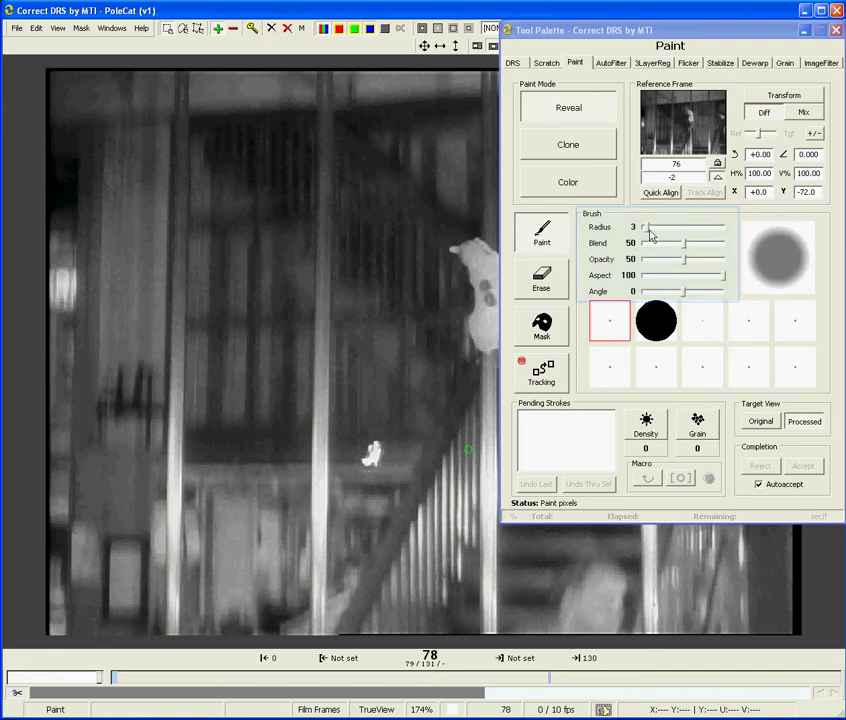
mouse_move(650, 232)
left_mouse_down()
mouse_move(674, 233)
mouse_move(661, 234)
mouse_move(735, 266)
left_mouse_up()
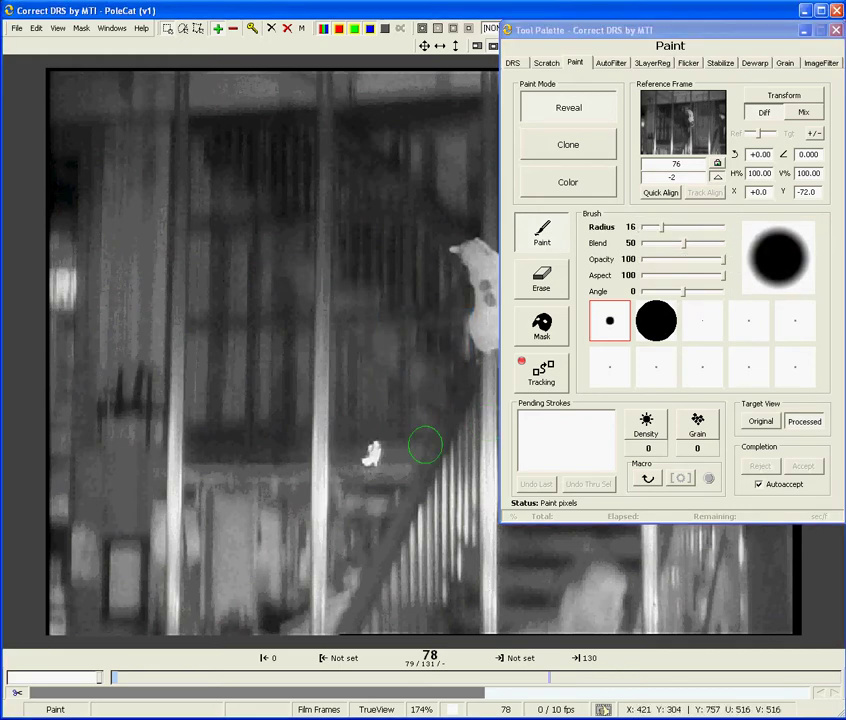
left_click(369, 463)
left_click(371, 452)
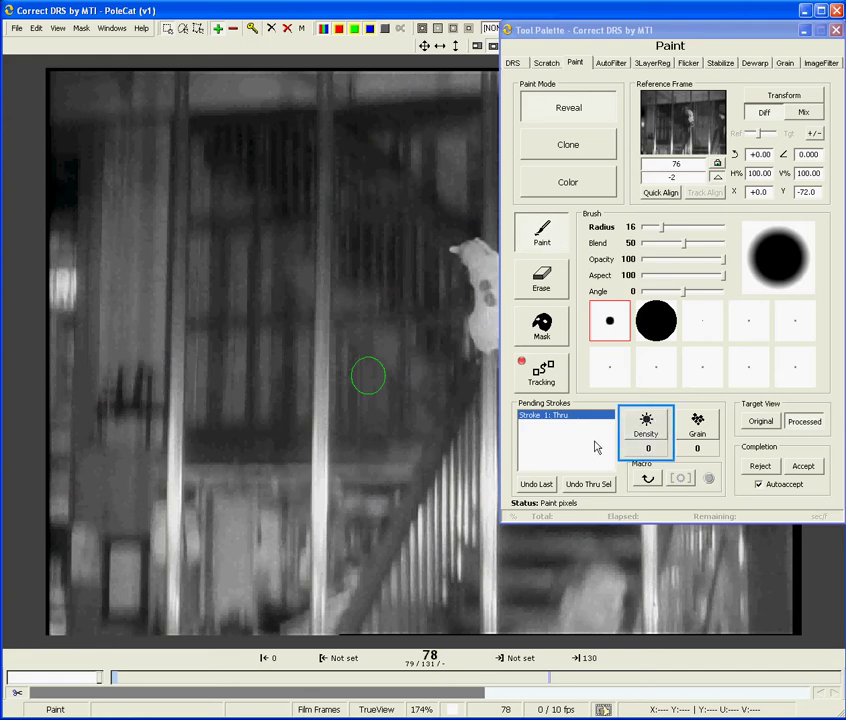
- Set the density adjustment of the pending reveal stroke to 7
left_click(648, 430)
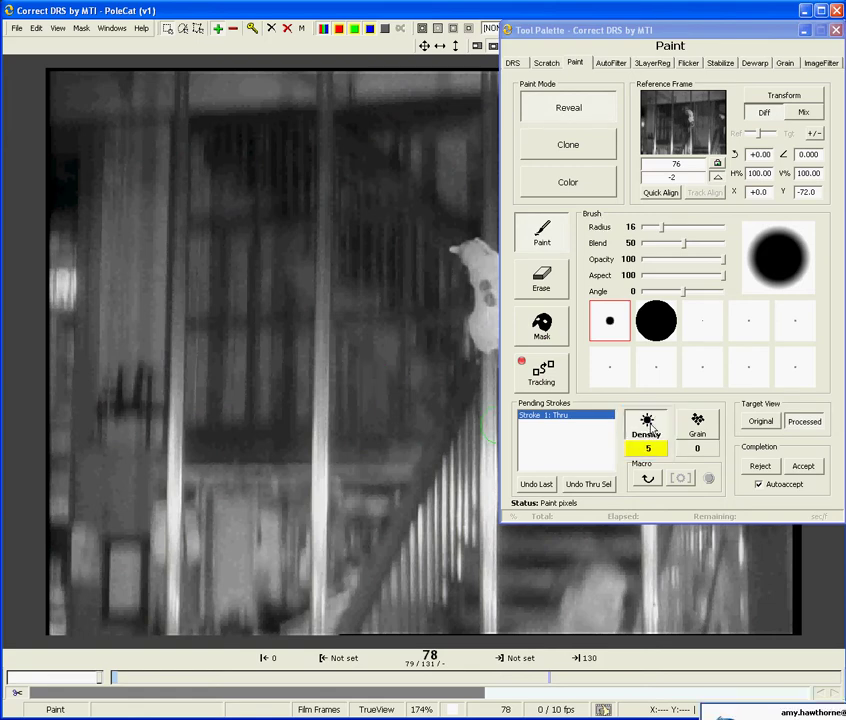
left_click(648, 430)
left_click(650, 428)
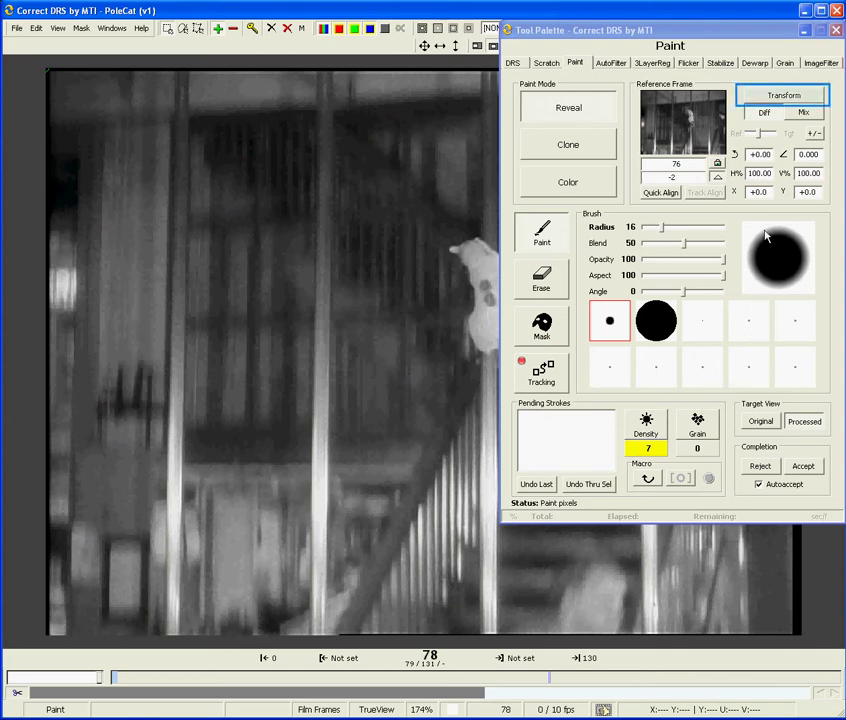
- Try moving, rotating and scaling the reference frame in Transform mode, and reset the transformation
left_click(783, 96)
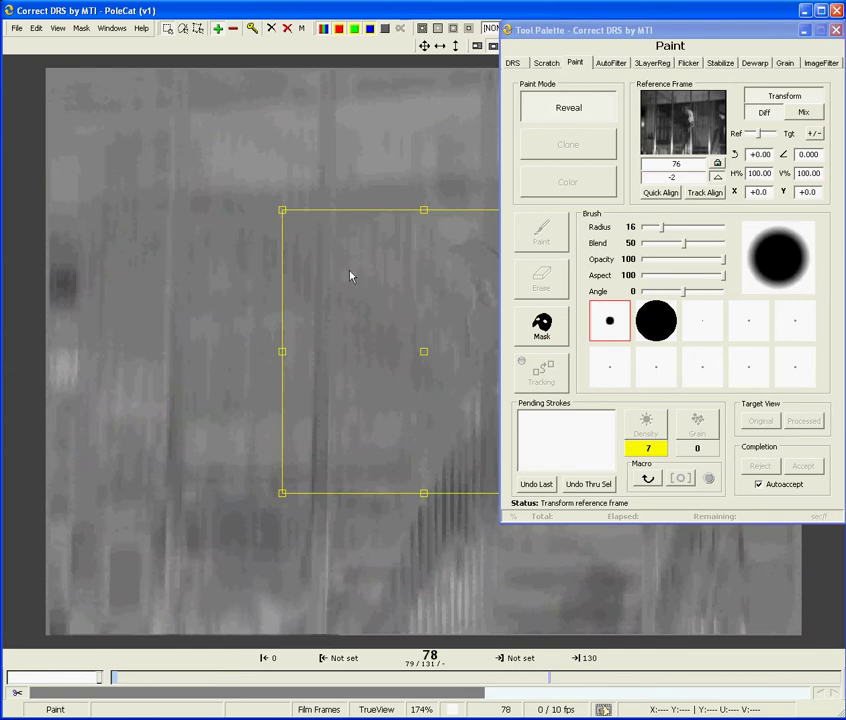
left_click_drag(346, 317, 347, 240)
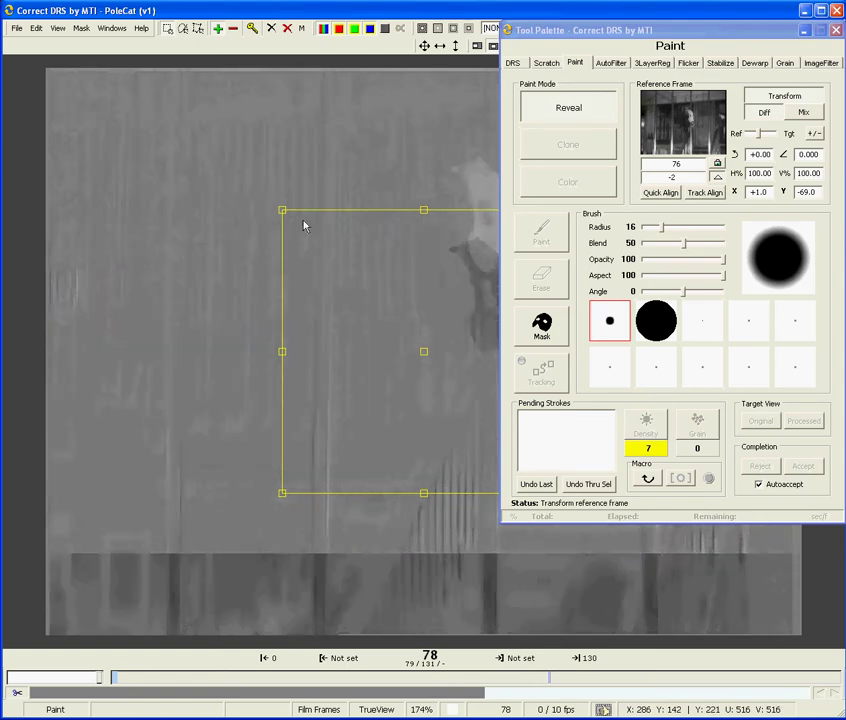
left_click_drag(284, 161, 133, 321)
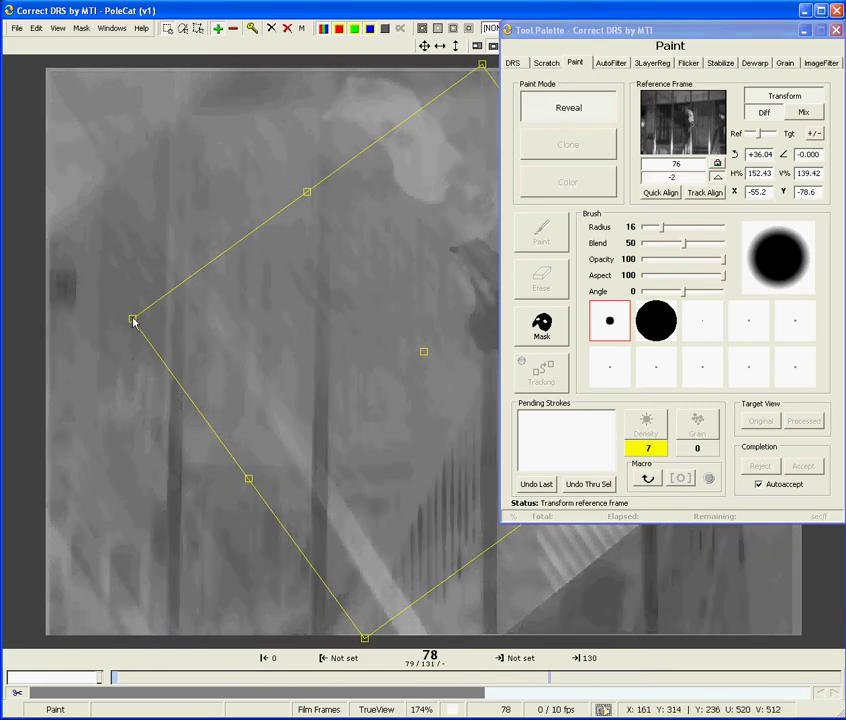
left_click_drag(248, 476, 364, 398)
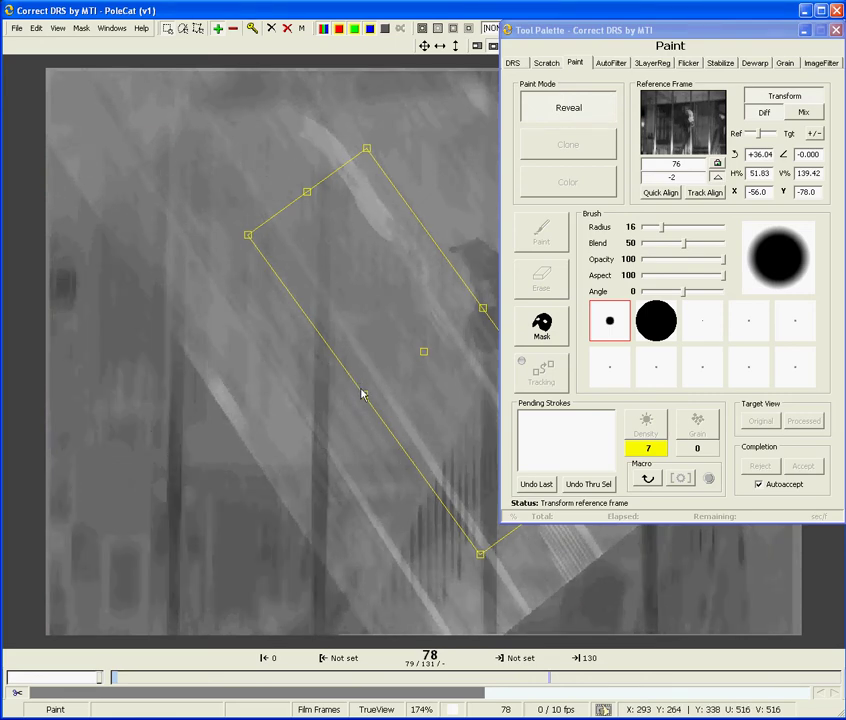
left_click_drag(363, 391, 318, 344)
key("Escape")
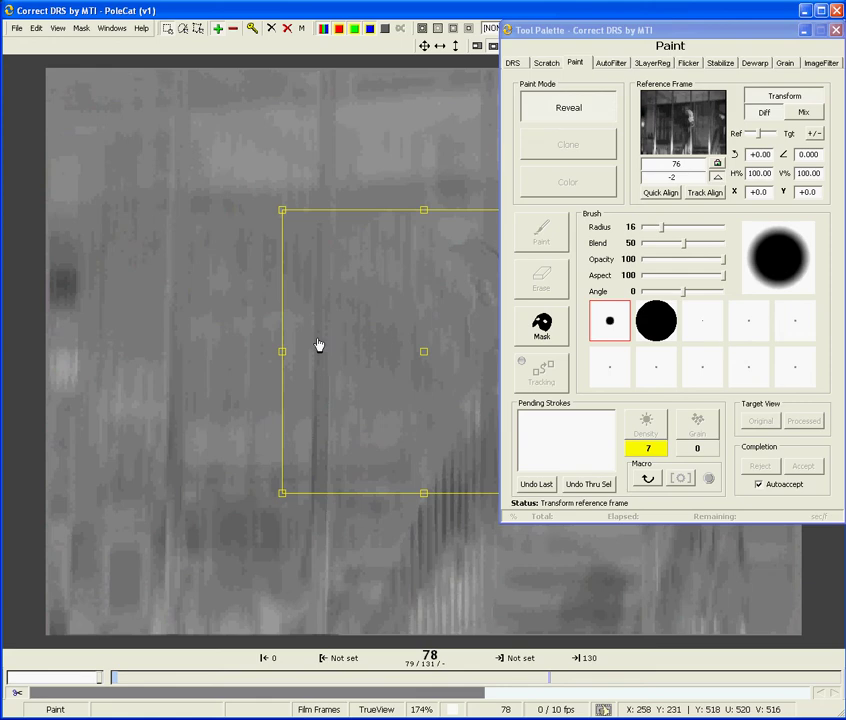
- Nudge the reference frame in Diff view to an offset of X -0.2, Y -72
scroll(317, 345, "down", 1)
key("Up")
key("Up")
key("Up")
key("Up")
key("Up")
key("Up")
key("Up")
key("Up")
key("Up")
key("Up")
key("Up")
key("Up")
key("Up")
key("Up")
key("Up")
key("Up")
key("Up")
key("Up")
key("Up")
key("Up")
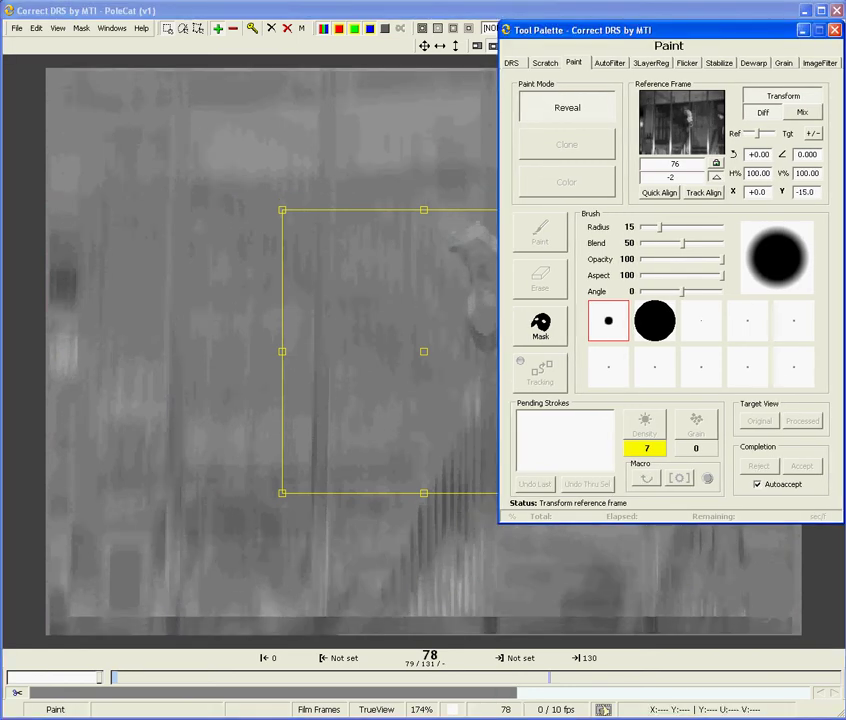
key("Up")
key("Up")
key("Up")
key("Up")
key("Up")
key("Up")
key("Up")
key("Up")
key("Up")
key("Up")
key("Up")
key("Up")
key("Up")
key("Up")
key("Up")
key("Up")
key("Up")
key("Up")
key("Up")
key("Up")
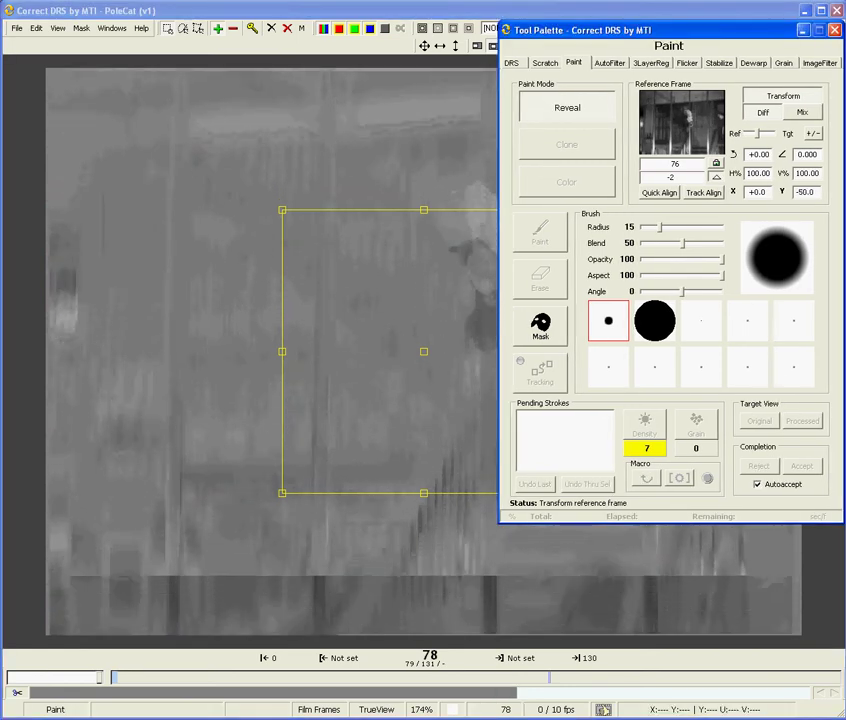
key("Up")
key("Up")
key("Up")
key("Up")
key("Up")
key("Up")
key("Up")
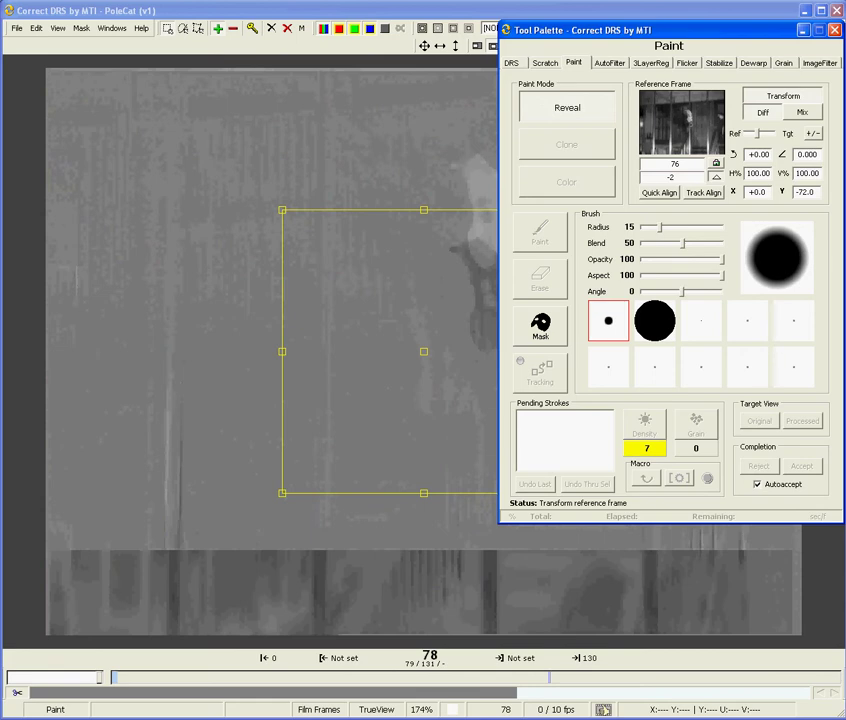
key("Left")
- Advance to frame 80 and check the alignment of its reference frame in the difference view
key("period")
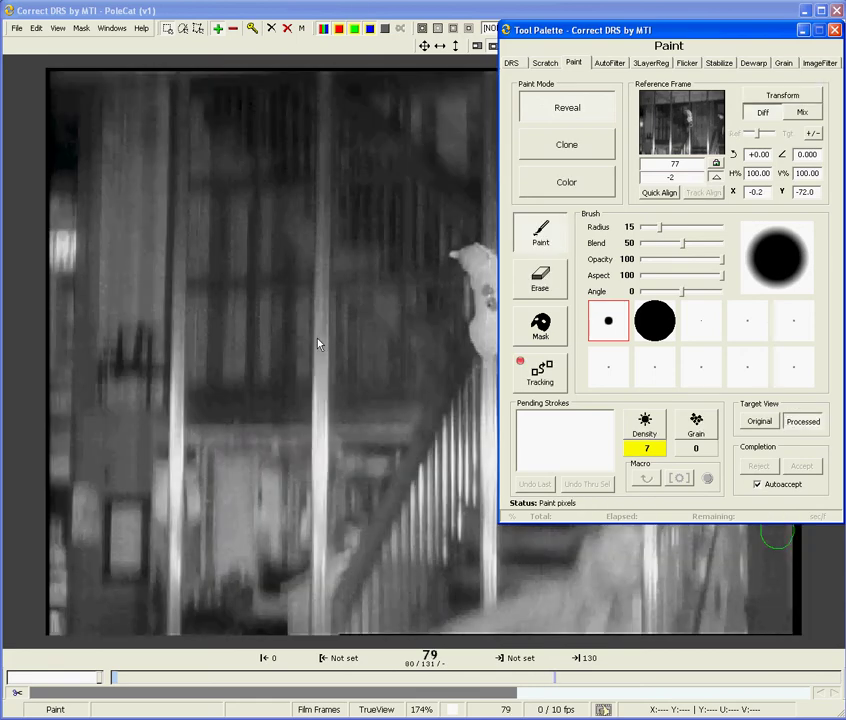
key("period")
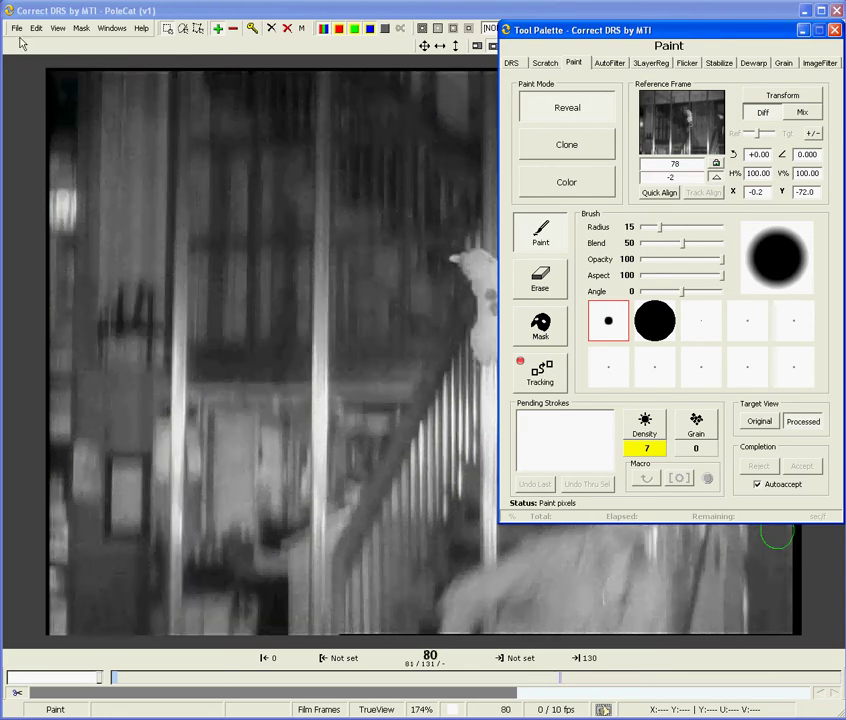
key("t")
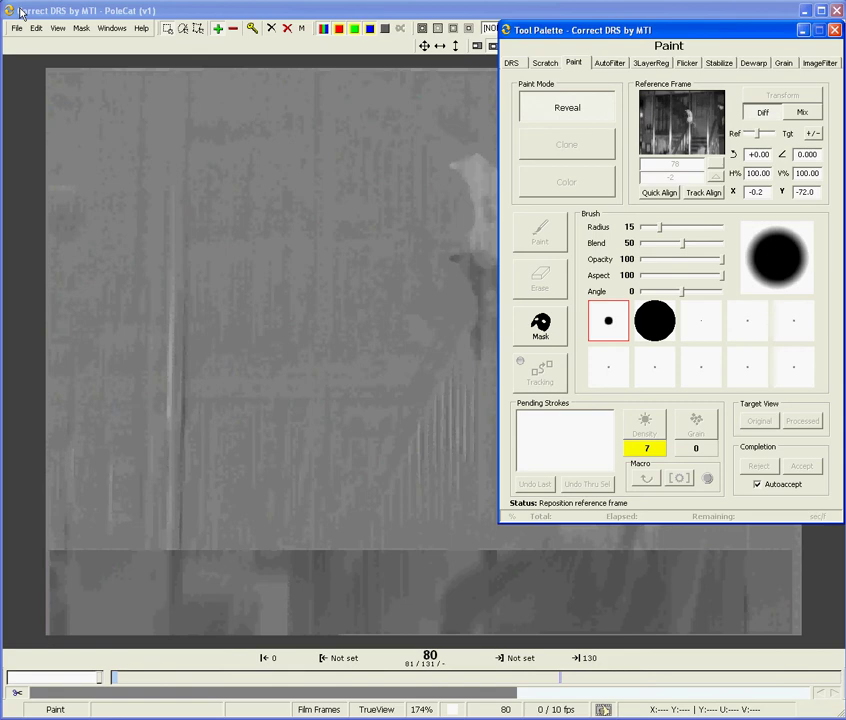
key("Escape")
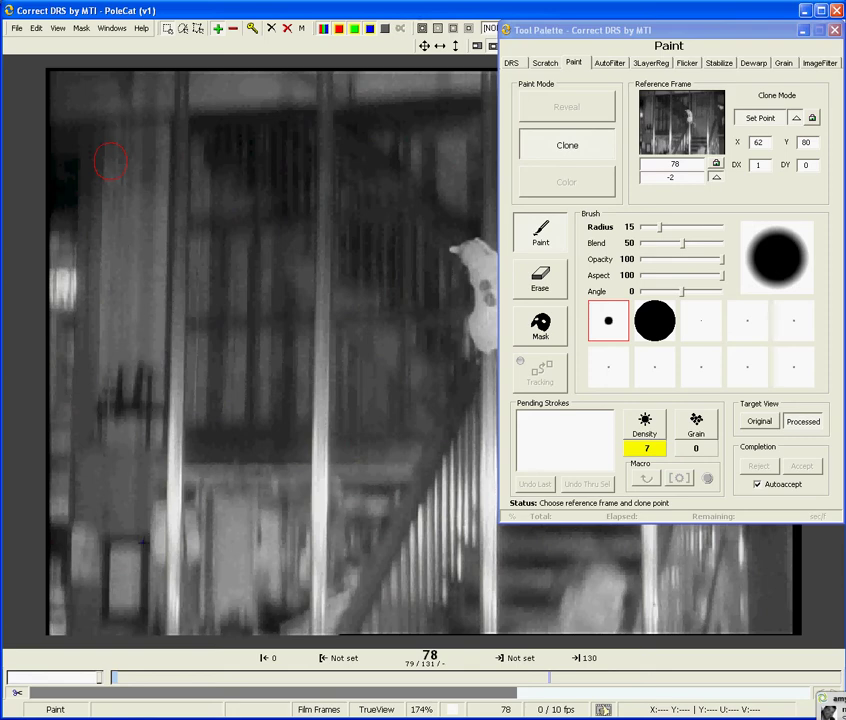
- Set the clone source point at X 93, Y 407 on the dark door frame and paint two clone strokes between the light posts
left_click(142, 543)
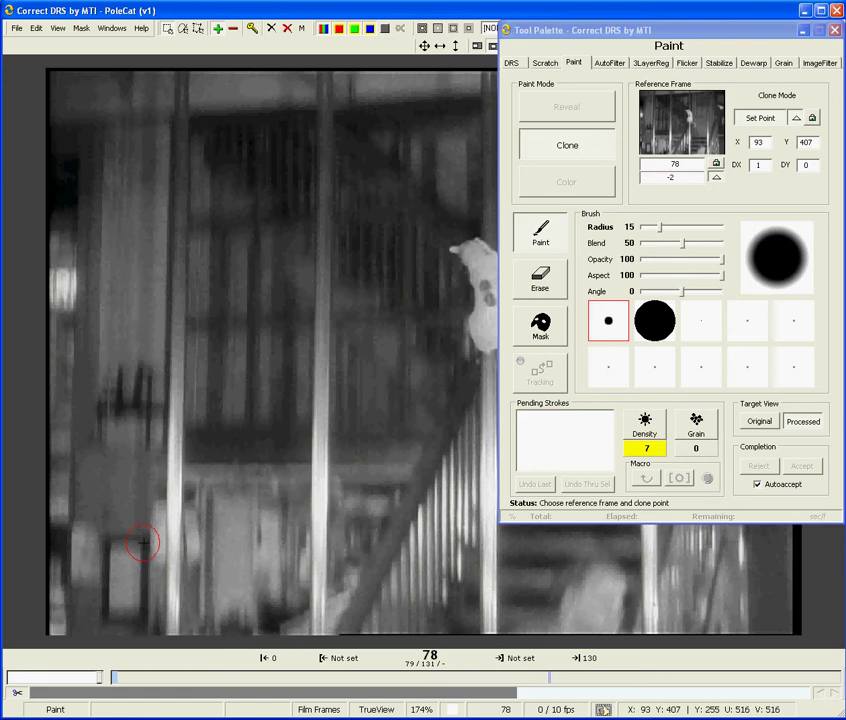
left_click(203, 548)
left_click_drag(218, 543, 282, 543)
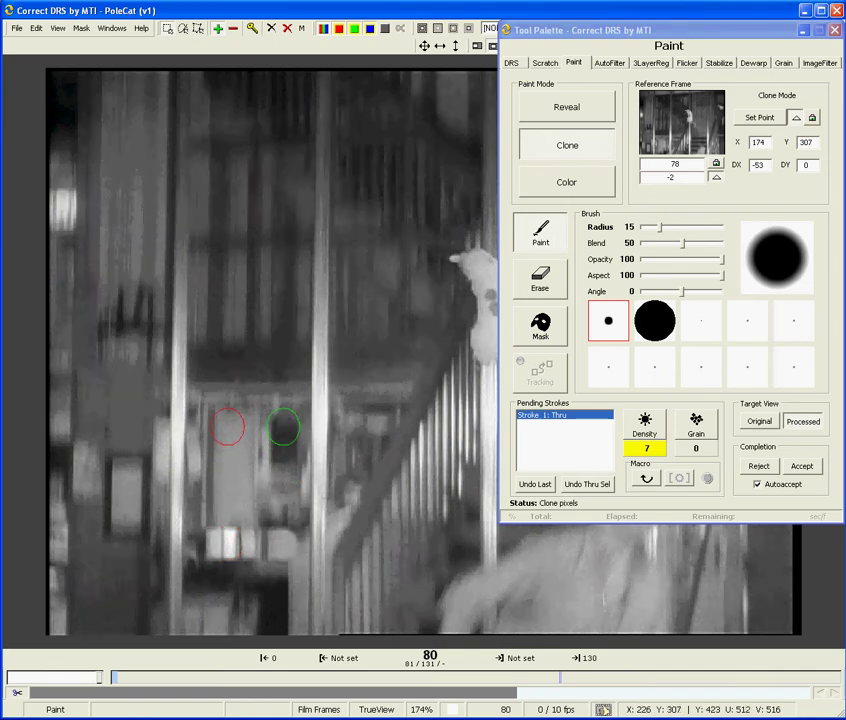
left_click(284, 430)
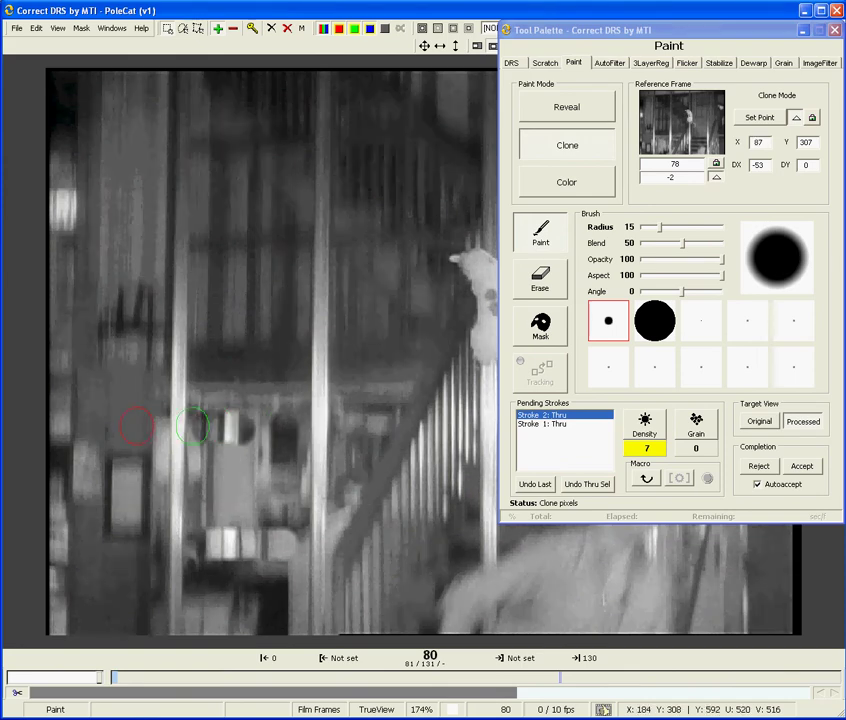
- Paint another clone stroke across the first light post beside the doorway, and reject the pending strokes
left_click(166, 430)
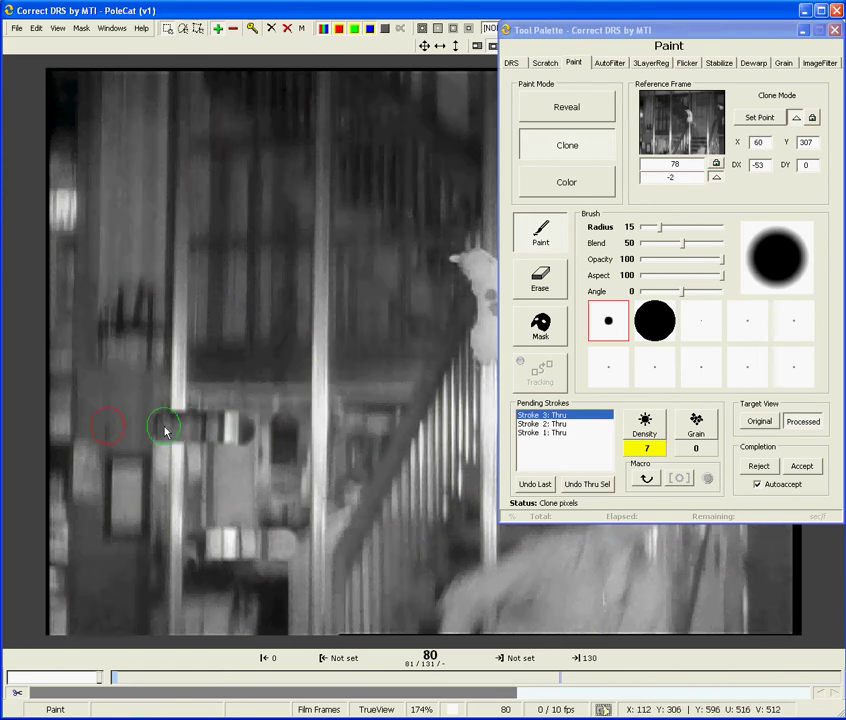
key("a")
left_click(198, 543)
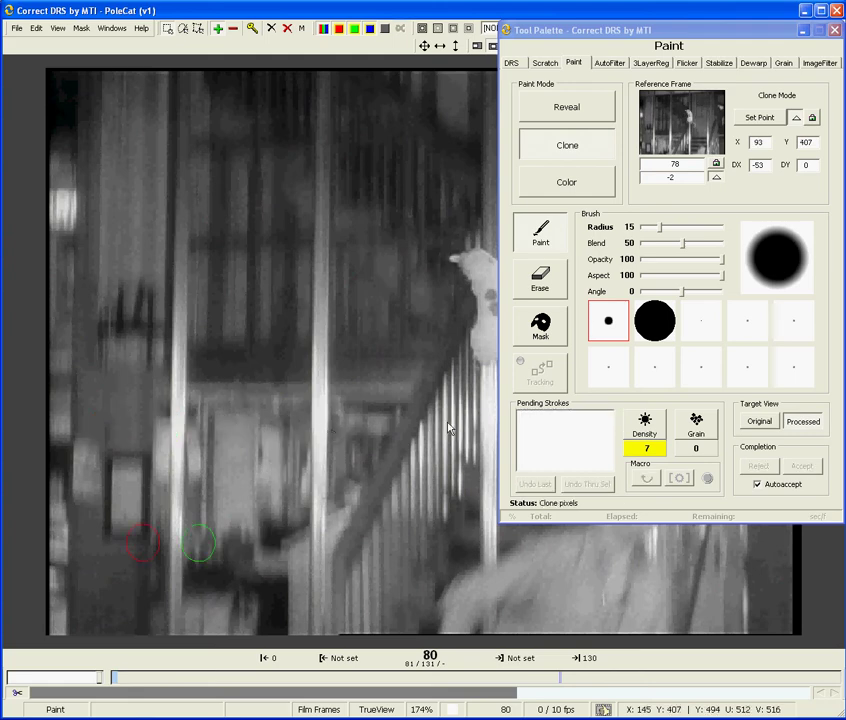
- Lock the clone source point at X 93, Y 407, try several clone strokes around the doorway, and reject them
left_click(812, 118)
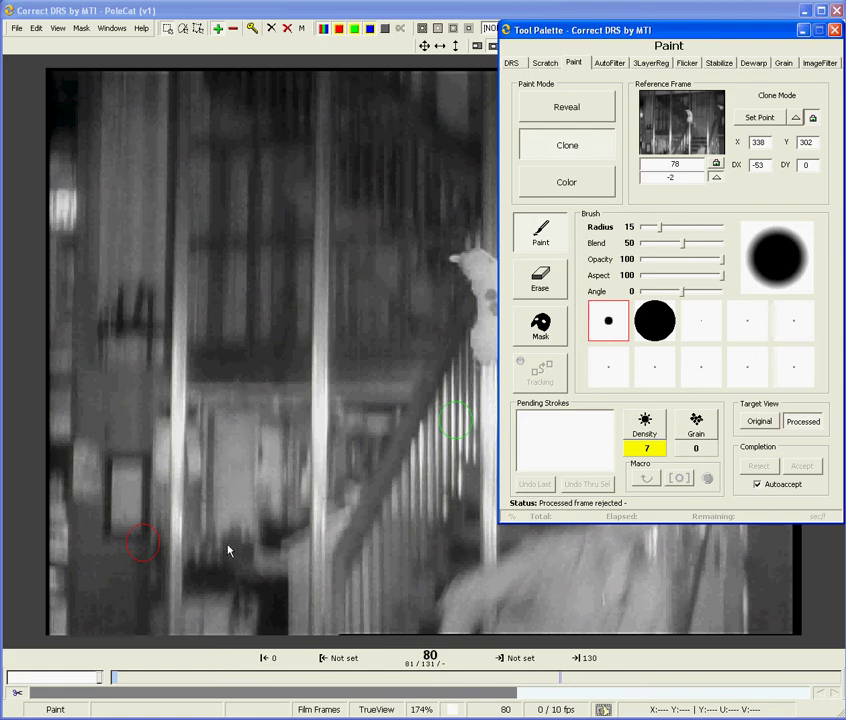
left_click_drag(215, 550, 277, 553)
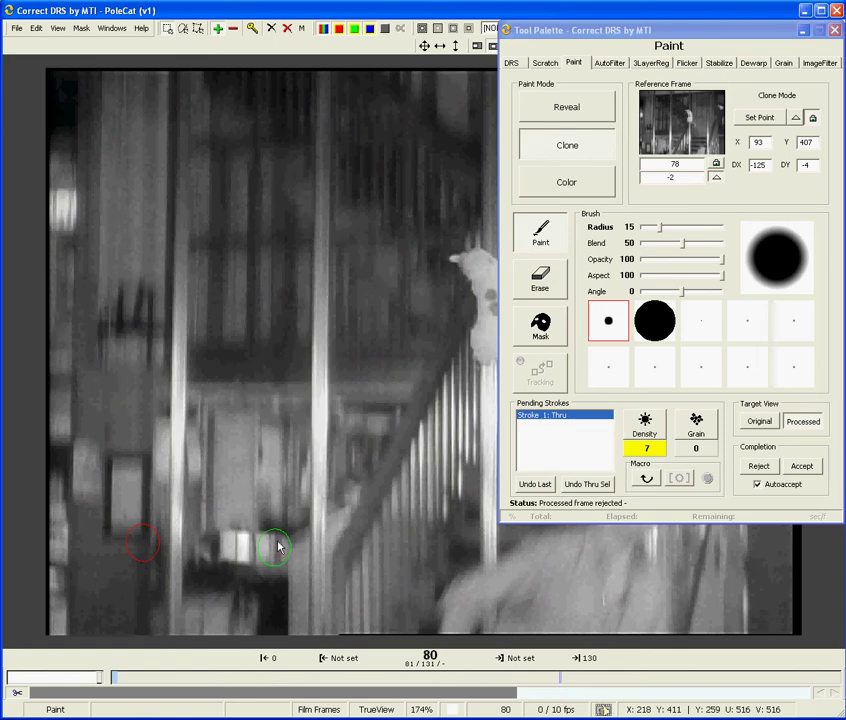
left_click(279, 476)
left_click(276, 443)
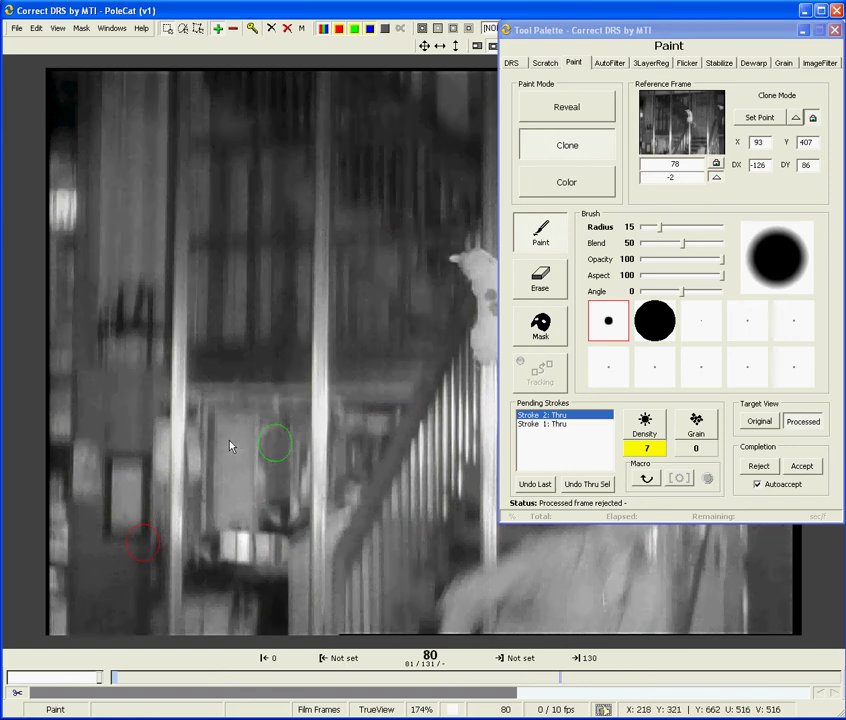
left_click_drag(226, 445, 180, 445)
key("Escape")
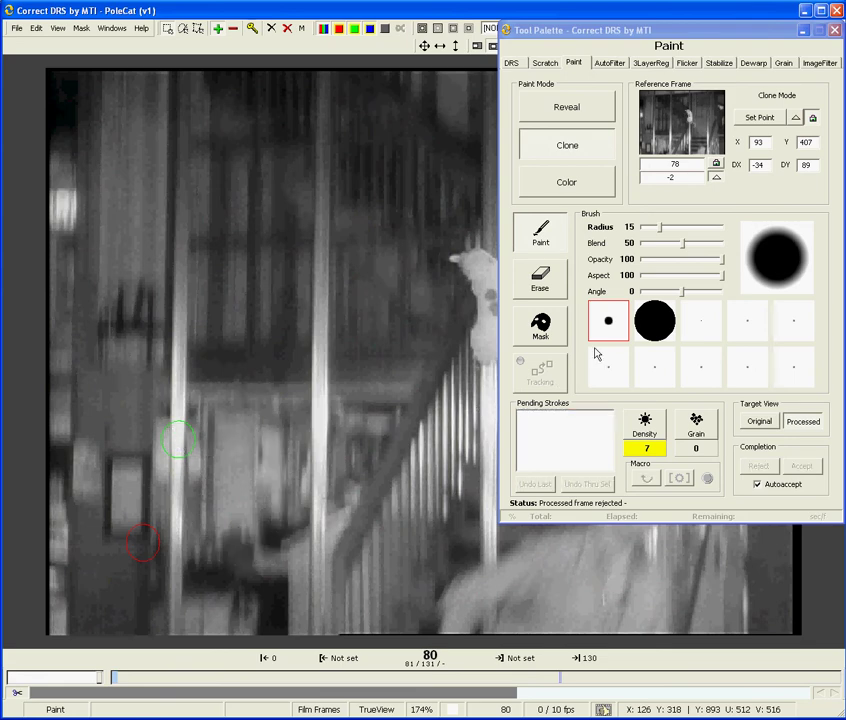
- Set the reference frame offset to 0 and place the clone source point at X 92, Y 221 on the dark spiky marks
left_click(679, 182)
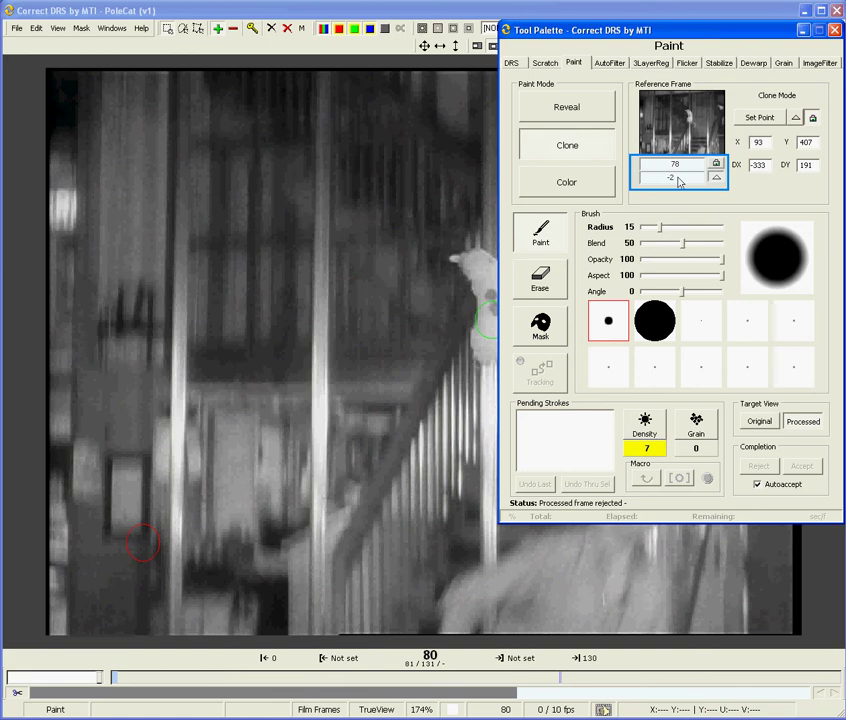
double_click(679, 182)
type("0")
key("Tab")
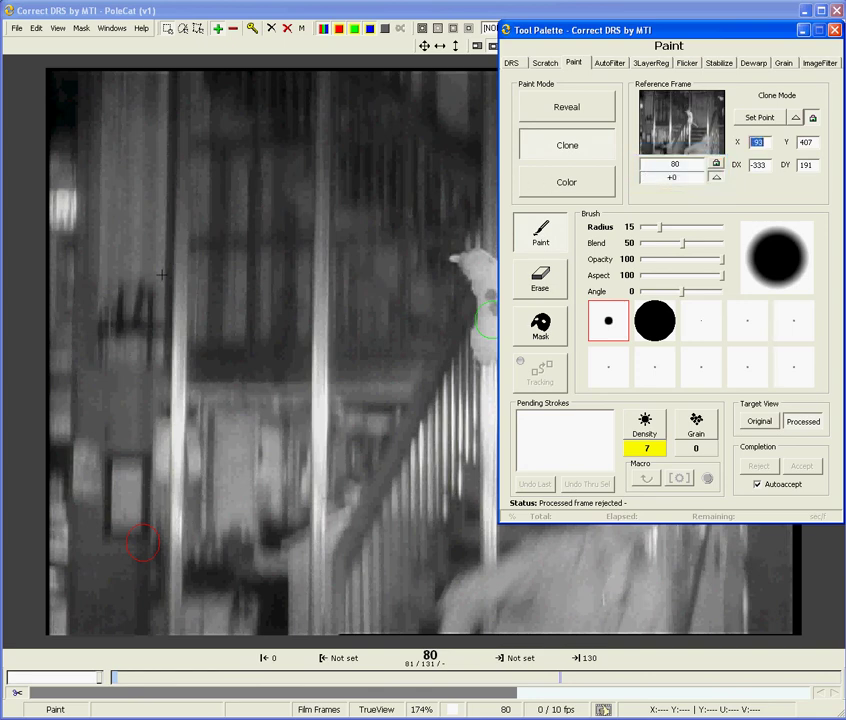
left_click(143, 330)
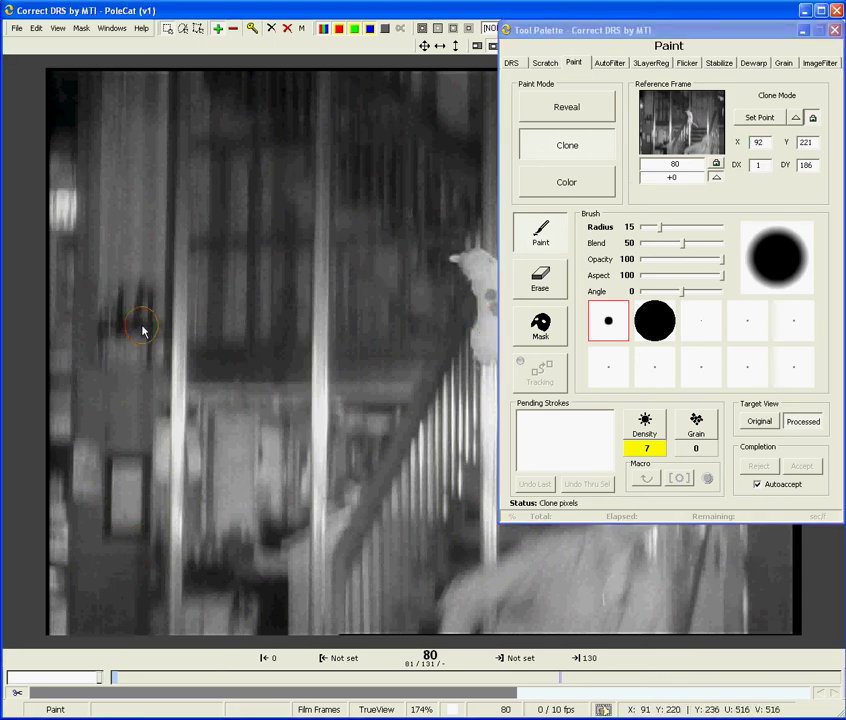
- Try three clone strokes between the two light posts from the locked source point, and reject them
left_click(201, 325)
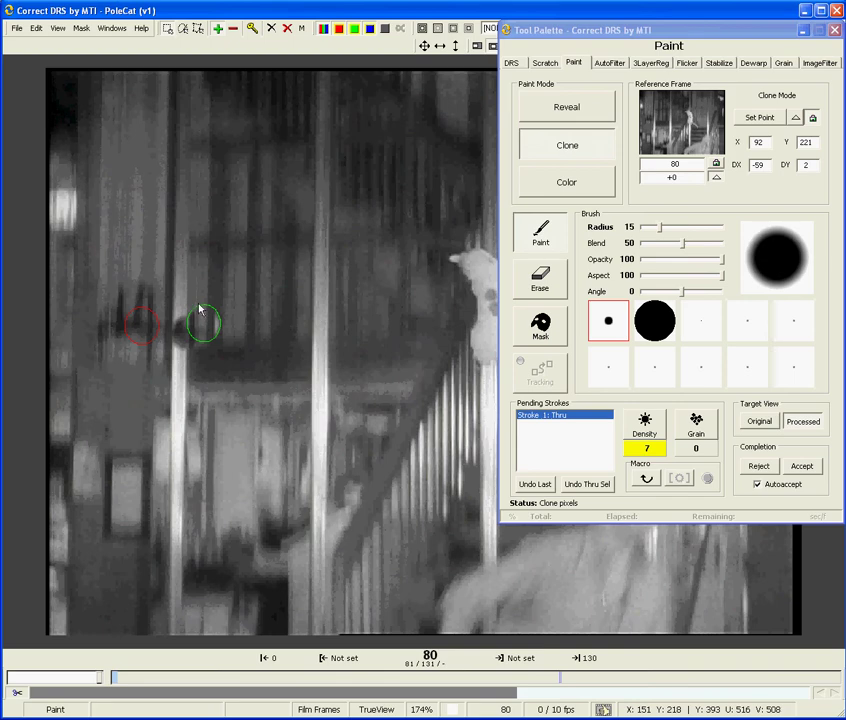
left_click(218, 268)
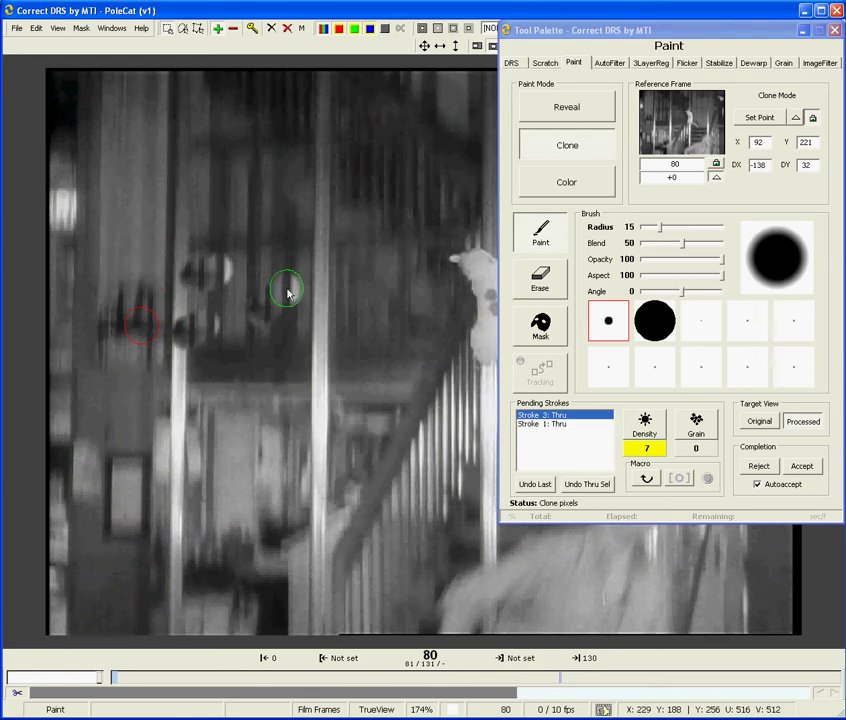
left_click(288, 293)
key("Escape")
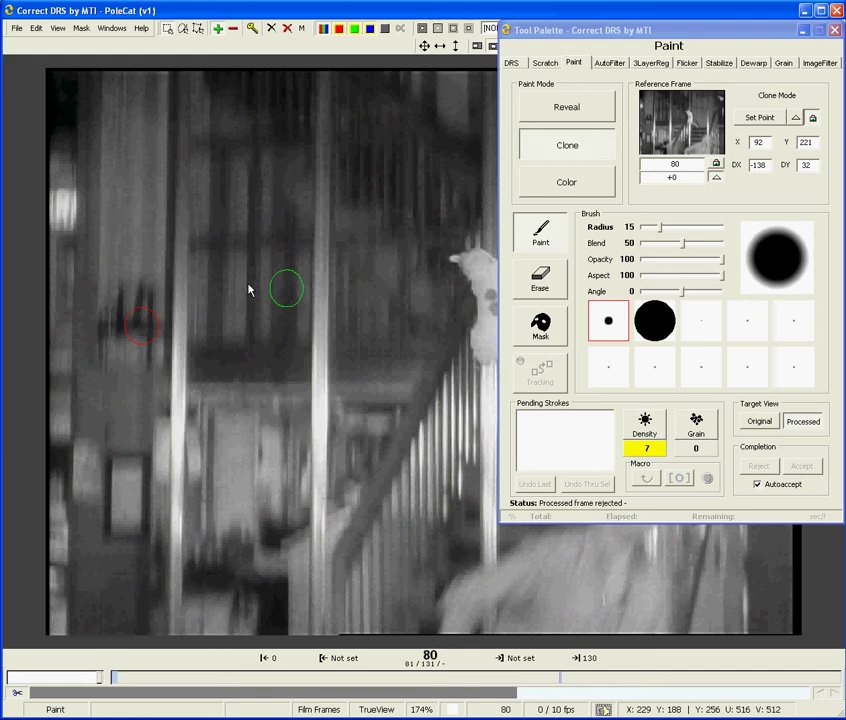
- Try a diagonal clone stroke across the second light post, erase its part over the post, and reject the pending strokes
left_click_drag(255, 275, 408, 403)
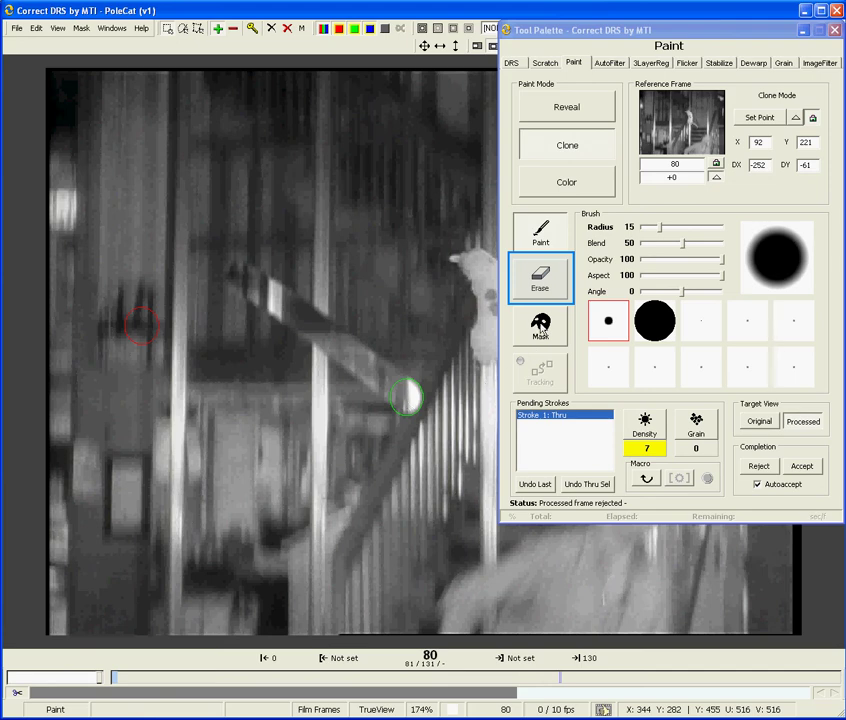
left_click(545, 294)
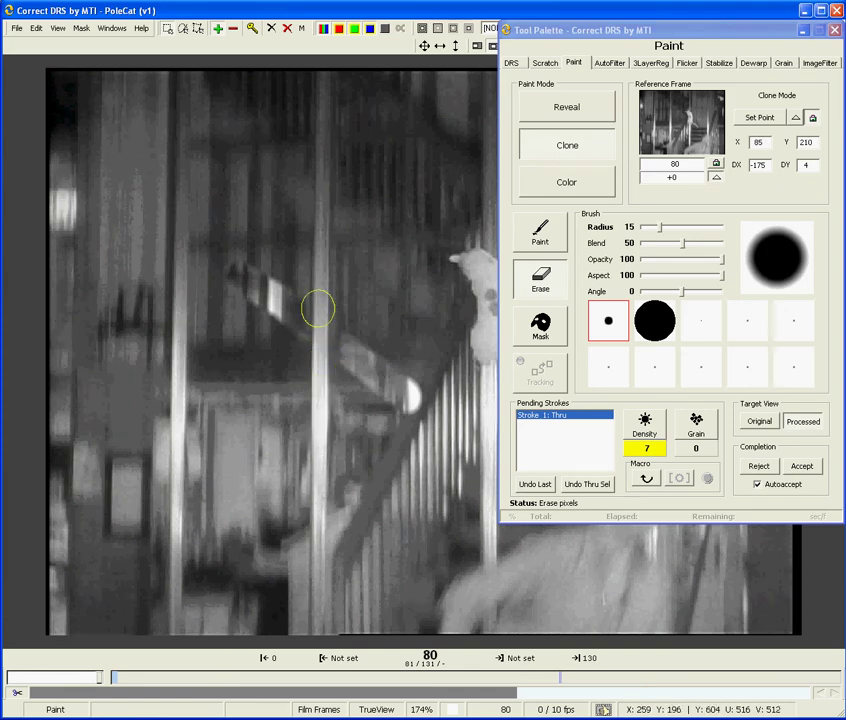
left_click(322, 356)
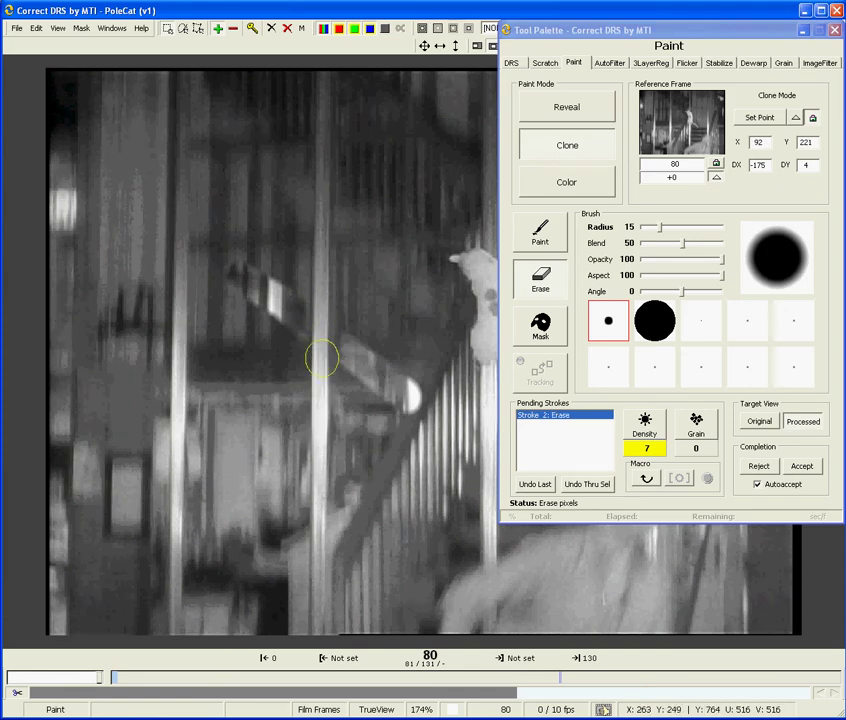
key("r")
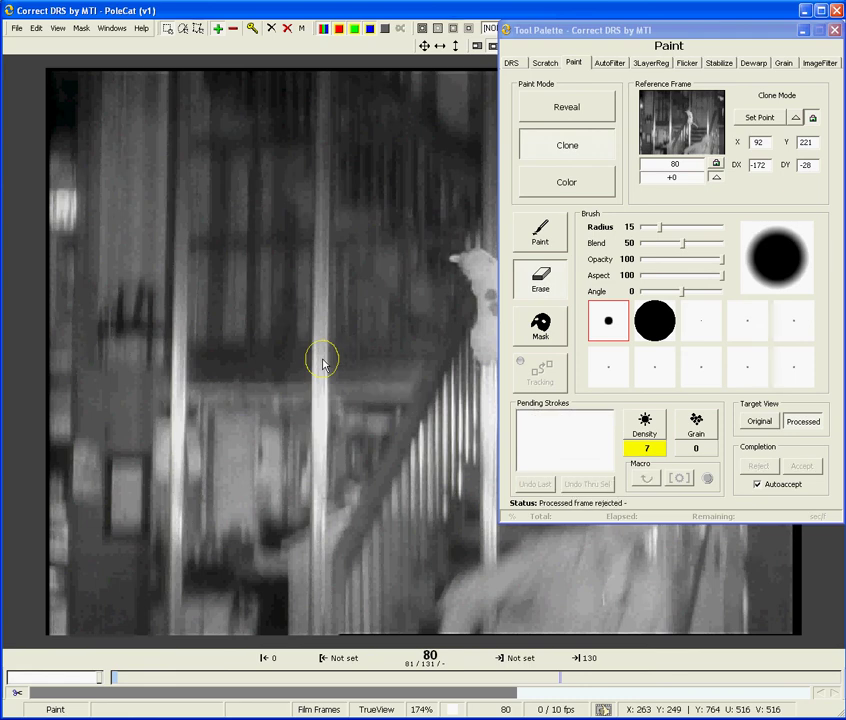
key("c")
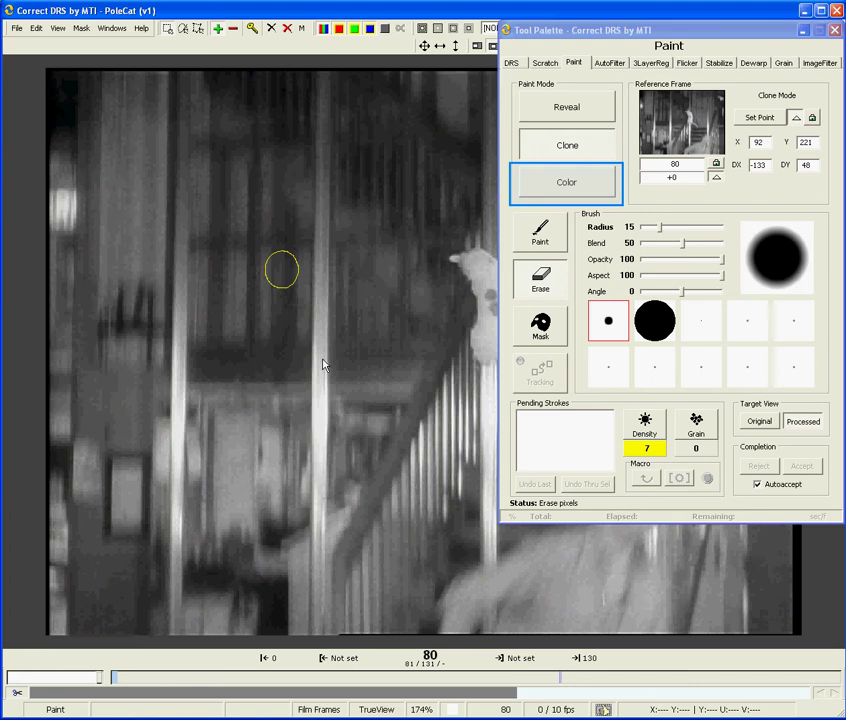
- Switch to Color mode and pick a dark blue with R 75, G 82, B 389 by choosing a hue and darkening it
left_click(573, 188)
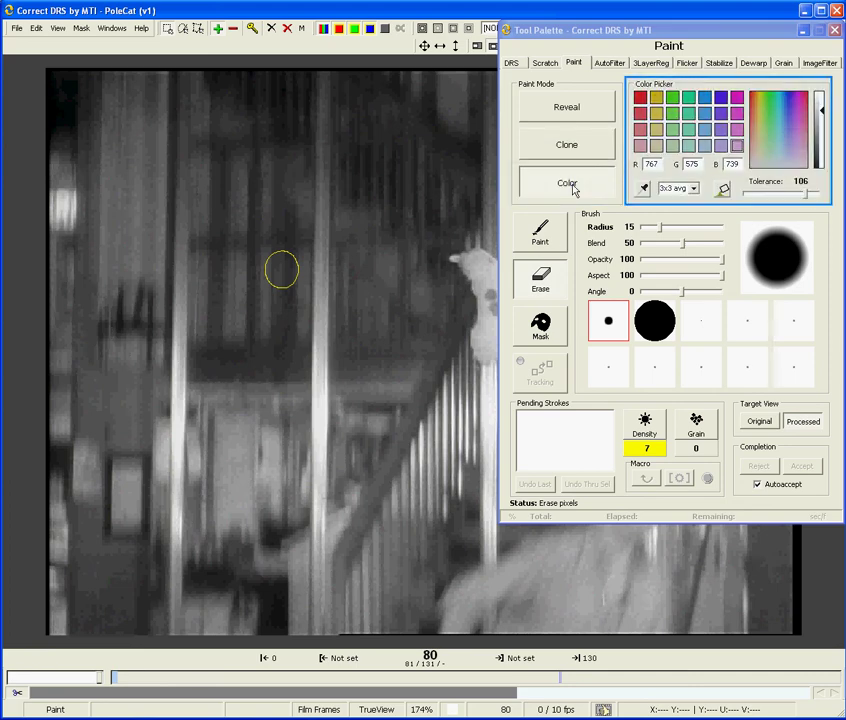
left_click(641, 147)
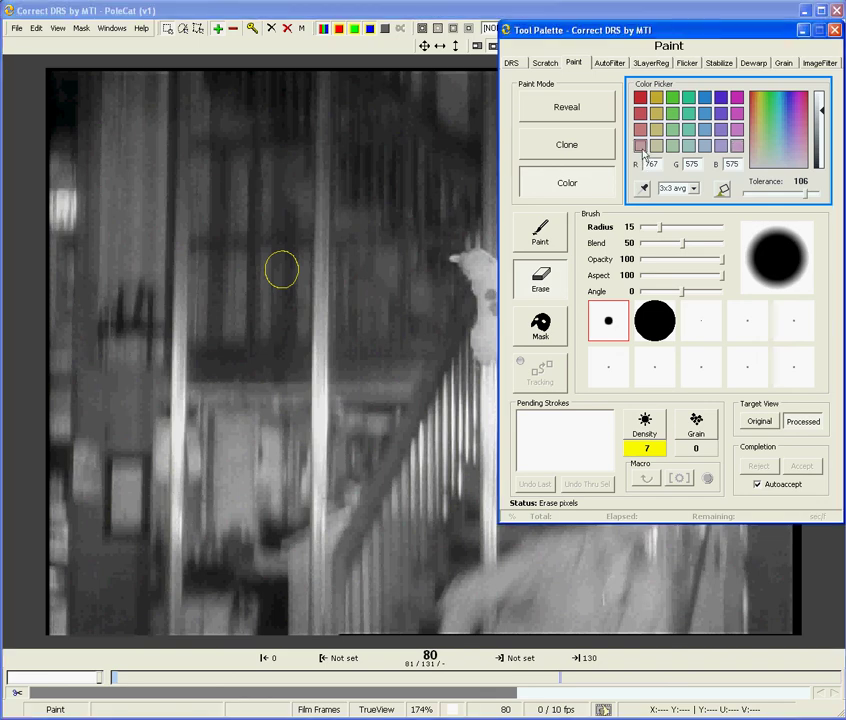
left_click(790, 113)
left_click_drag(819, 113, 824, 135)
- Sample a dark grey with R 187, G 181, B 187 from the film frame using the 3x3 average eyedropper
left_click(643, 188)
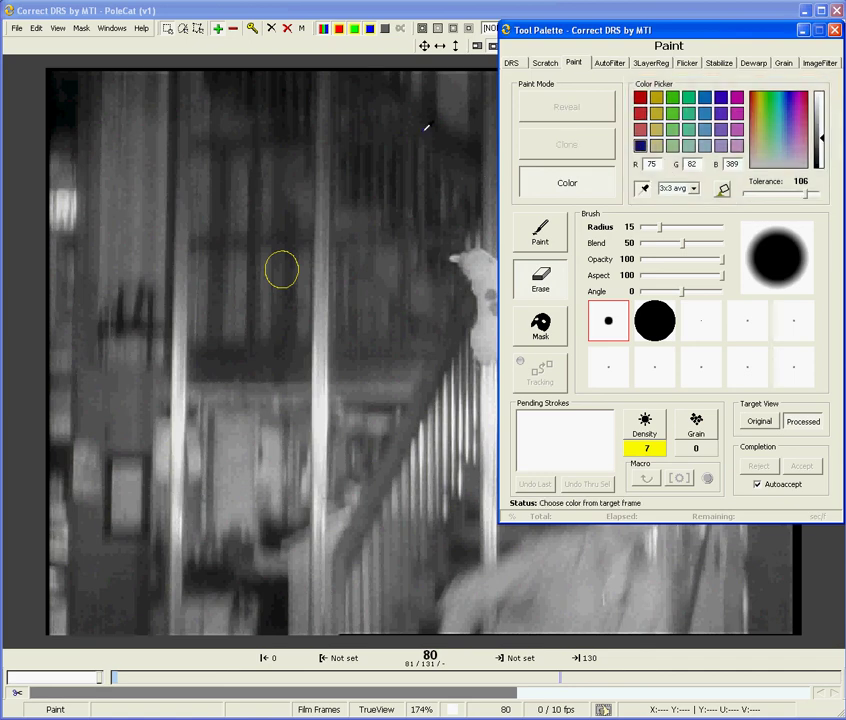
left_click(281, 268)
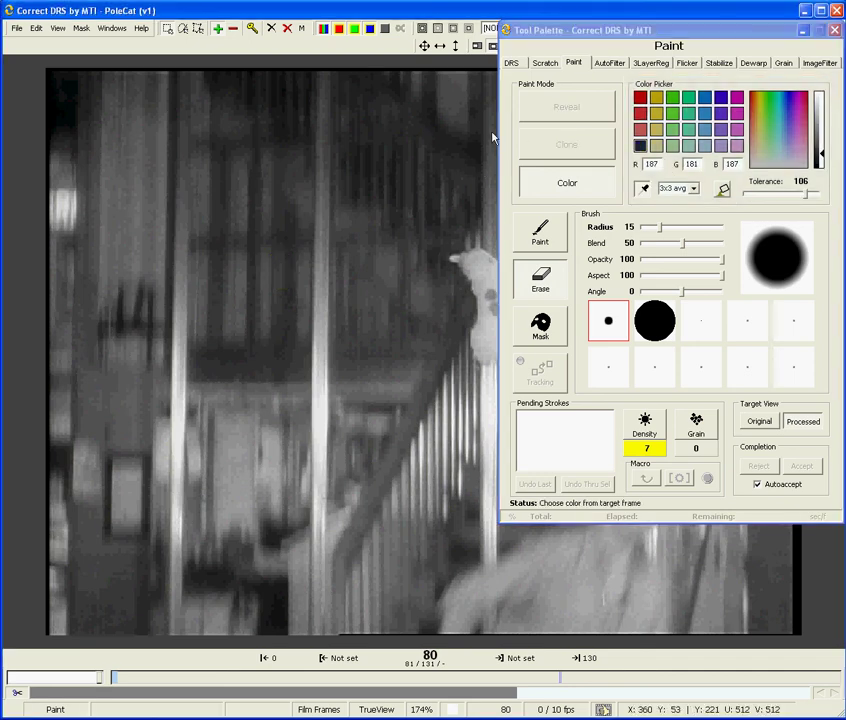
left_click(645, 189)
- Choose the muted red swatch with R 767, G 383, B 383 and paint an arched stroke over the second light post
left_click(641, 131)
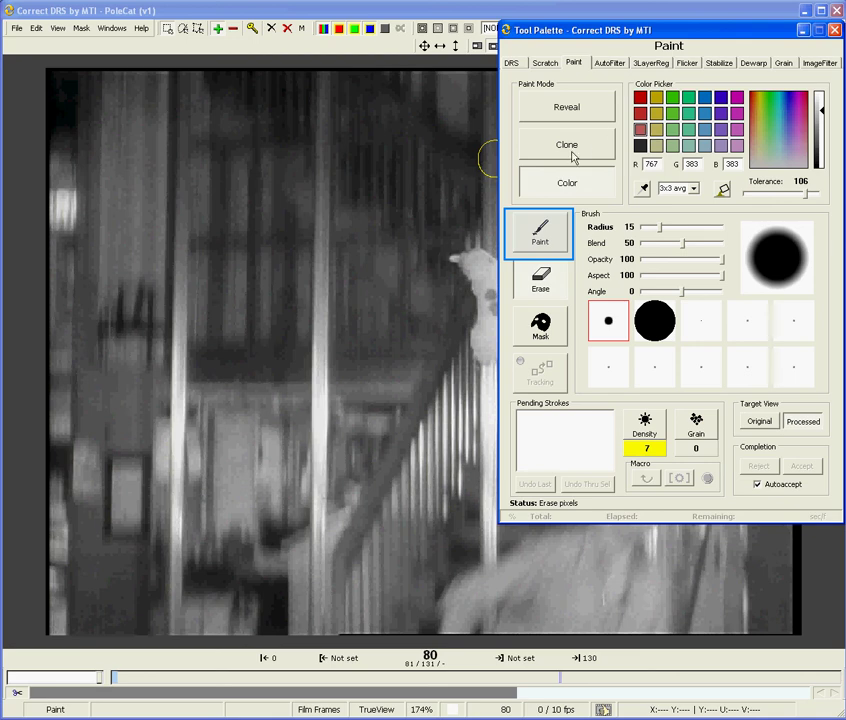
left_click(548, 230)
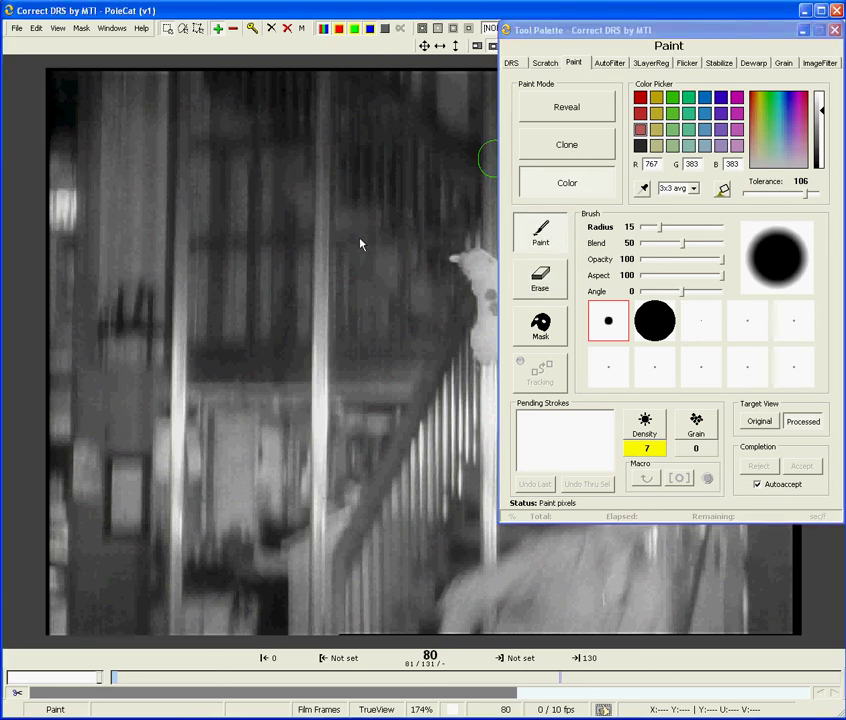
mouse_move(287, 297)
left_mouse_down()
mouse_move(388, 202)
mouse_move(437, 258)
left_mouse_up()
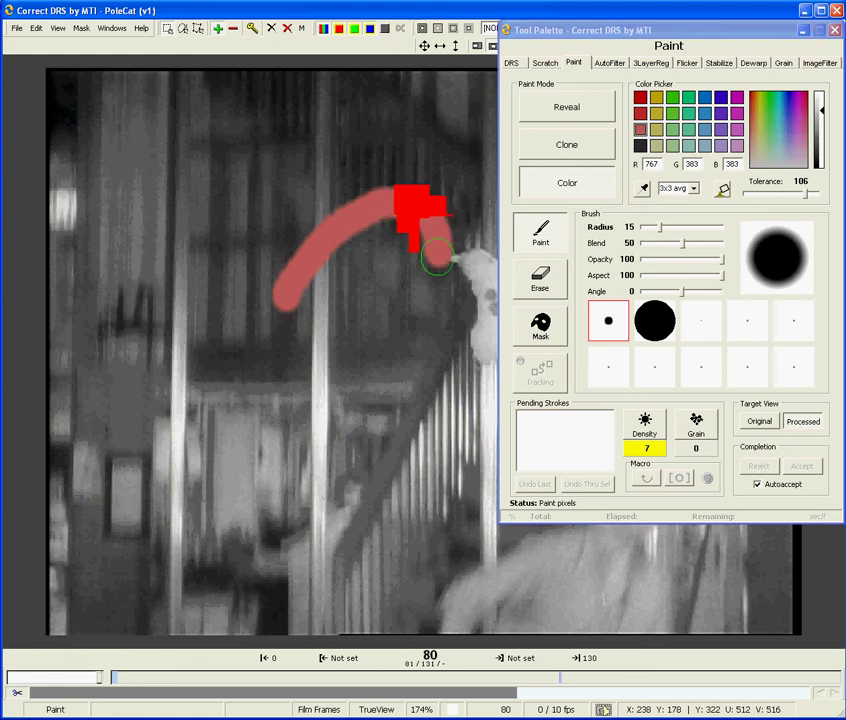